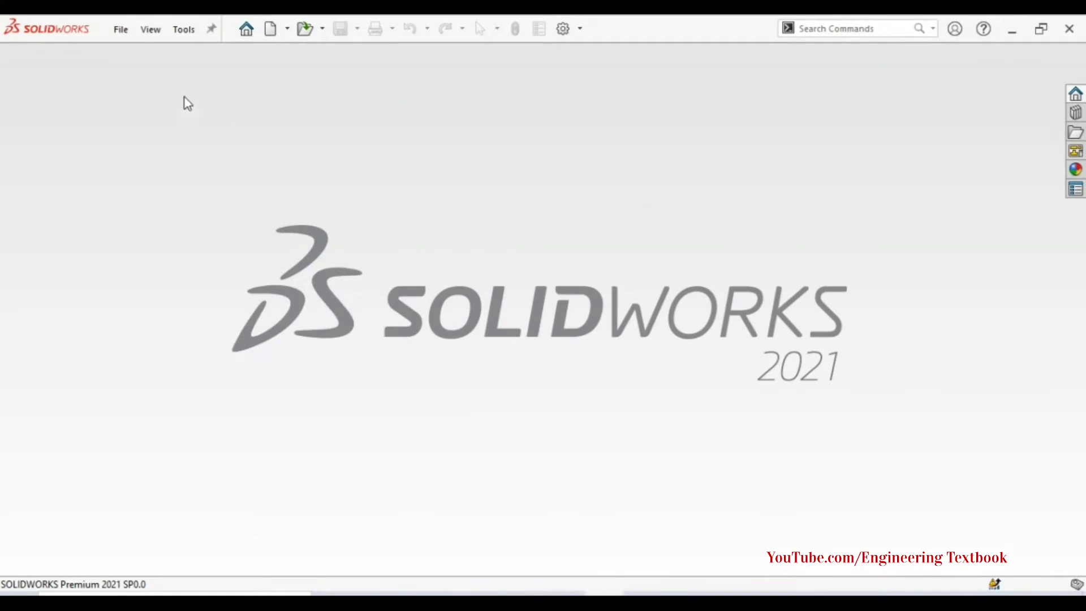
Step: Create a new blank part document with the default planes and origin
{"action": "left_click", "coordinate": [124, 34]}
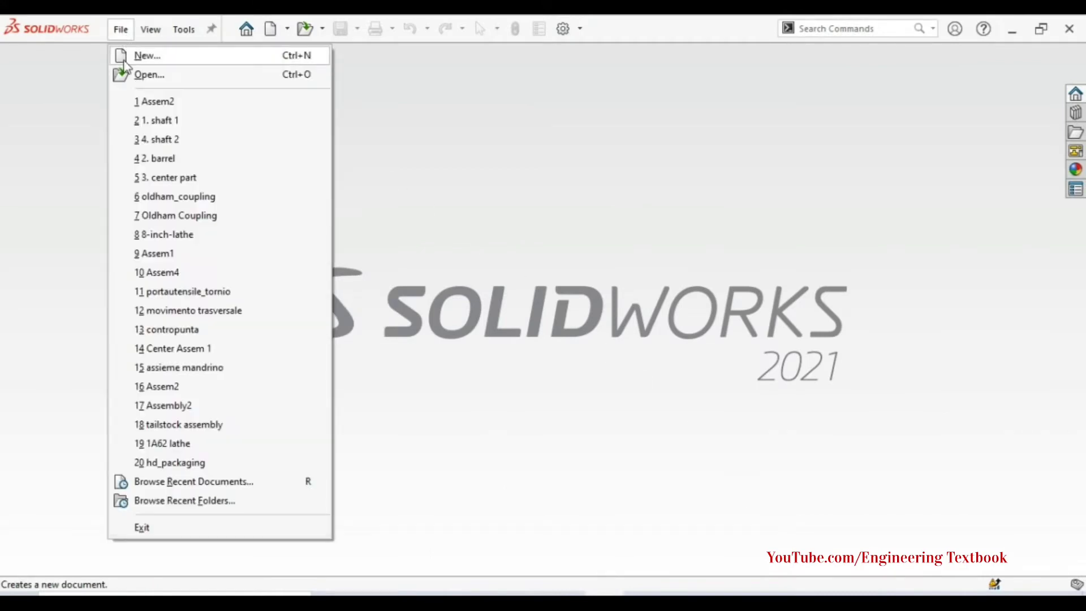
{"action": "left_click", "coordinate": [125, 61]}
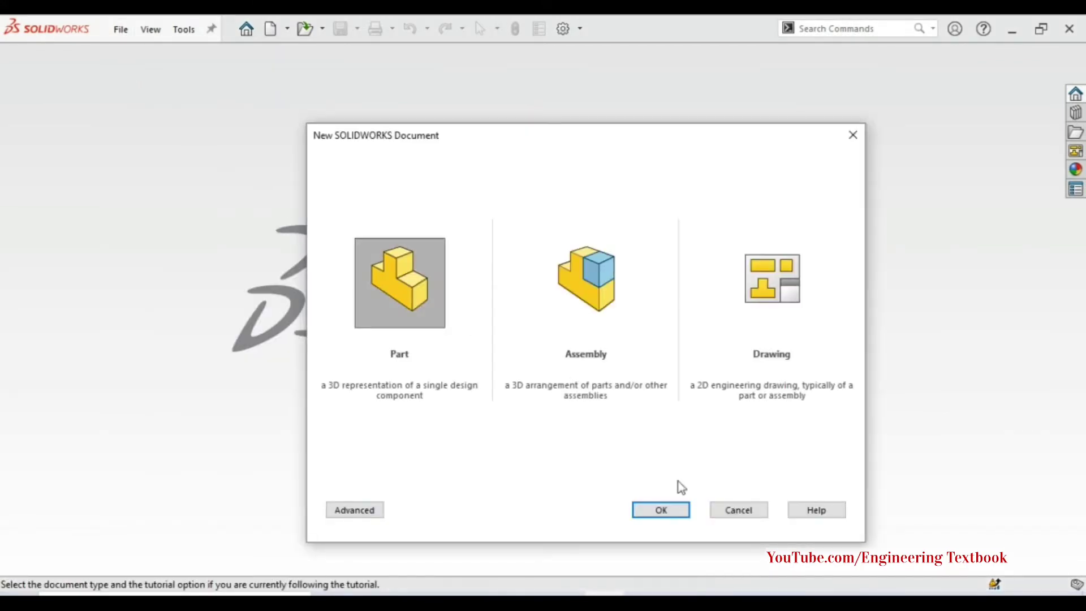
{"action": "left_click", "coordinate": [662, 510]}
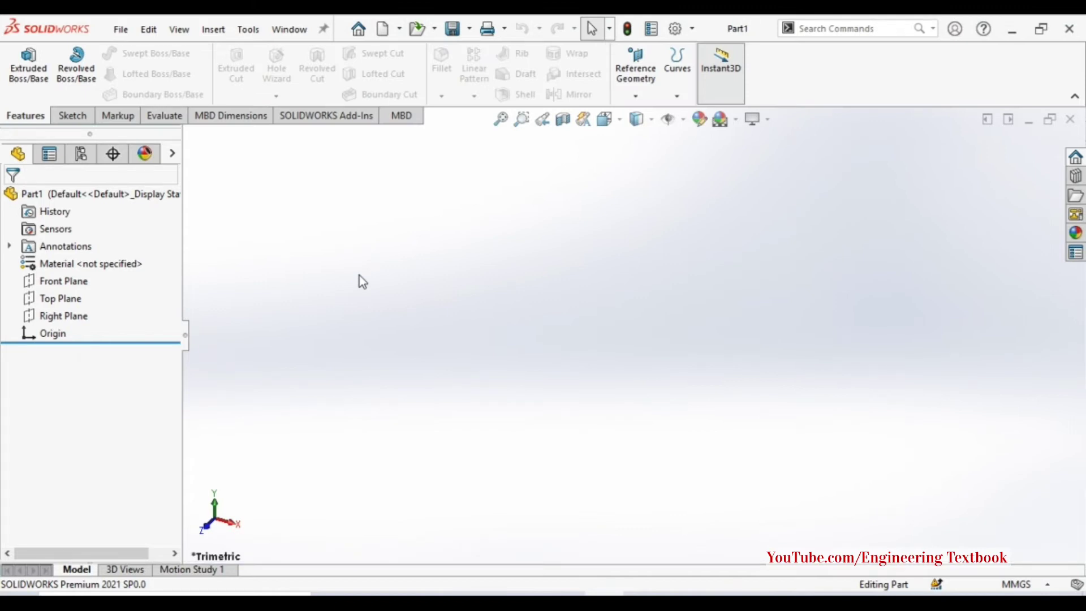
Step: On the Top Plane, draw a smaller inner and a larger outer circle, both centred on the origin
{"action": "left_click", "coordinate": [67, 304]}
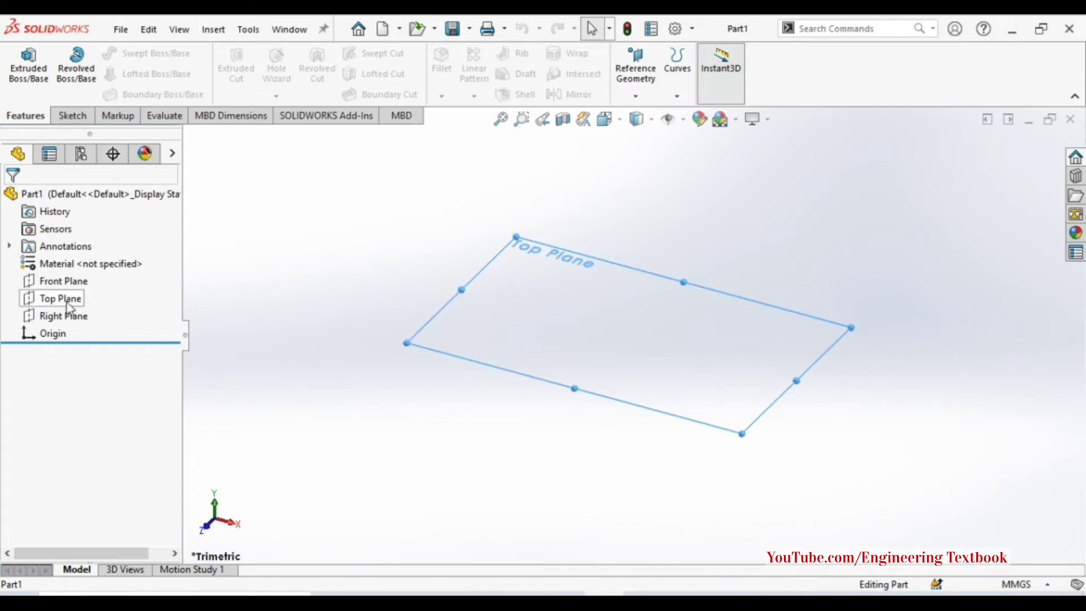
{"action": "left_click", "coordinate": [79, 279]}
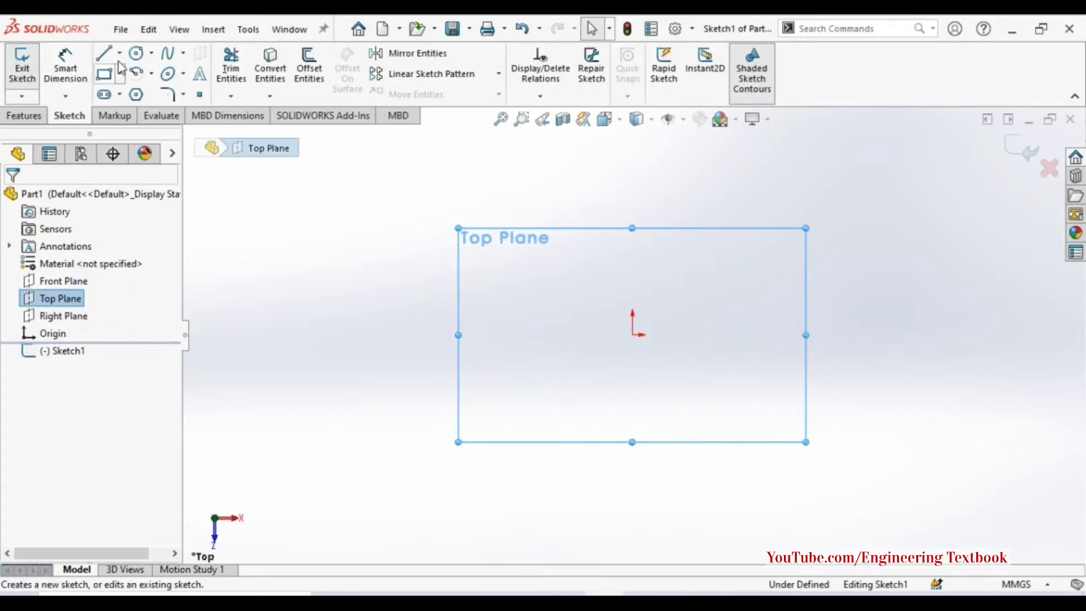
{"action": "left_click", "coordinate": [135, 55]}
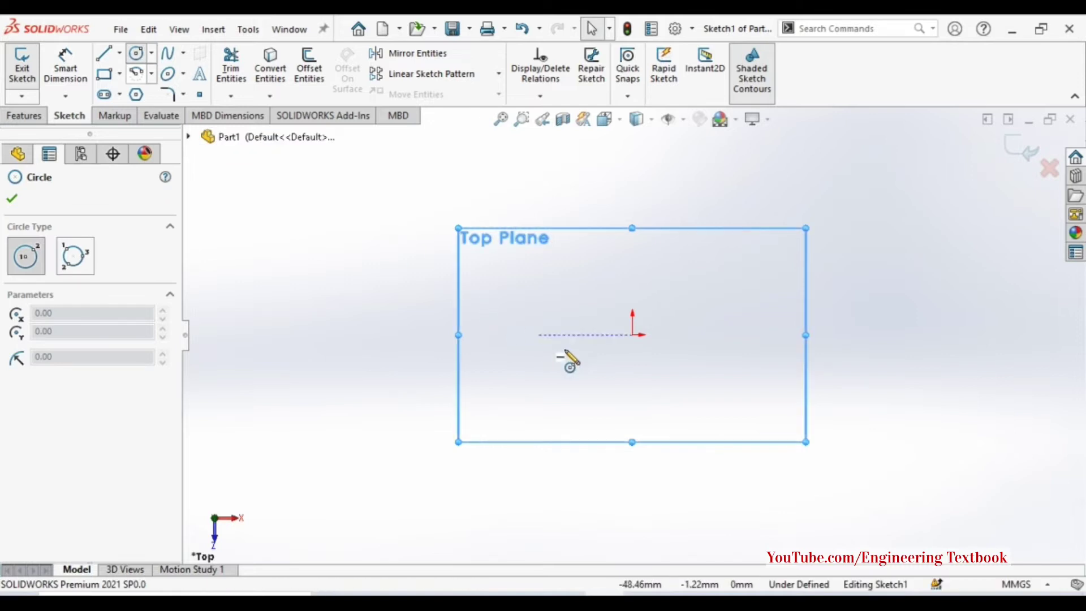
{"action": "left_click", "coordinate": [632, 335]}
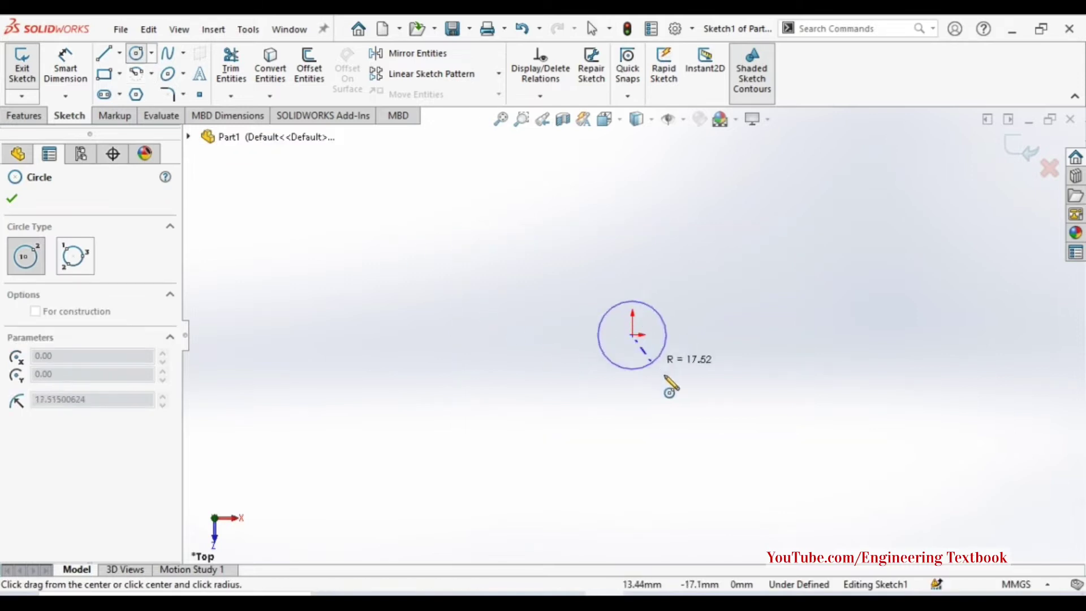
{"action": "left_click", "coordinate": [677, 391]}
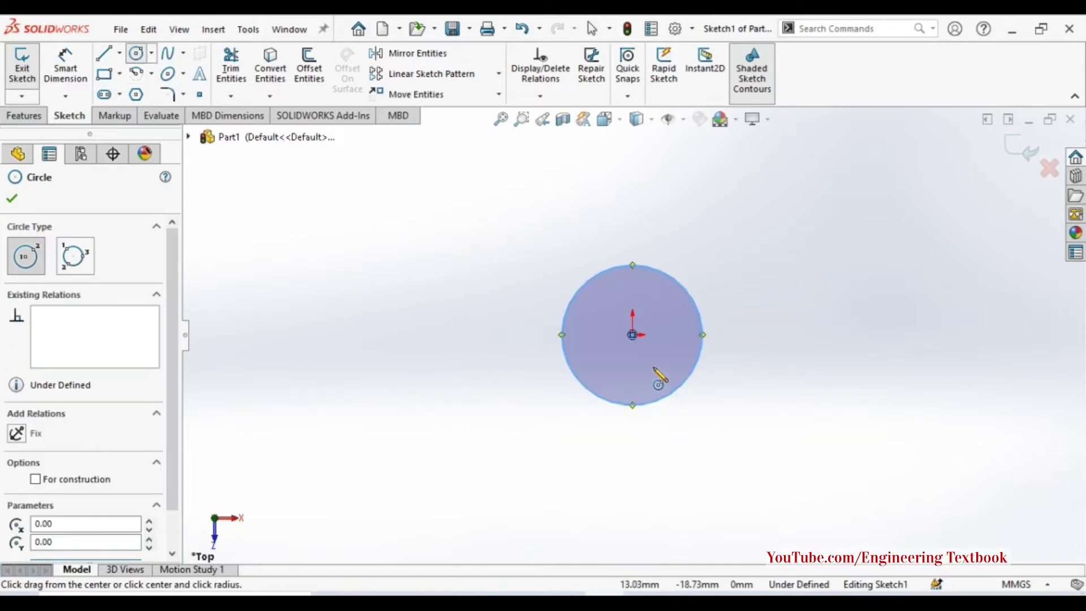
{"action": "left_click", "coordinate": [632, 335]}
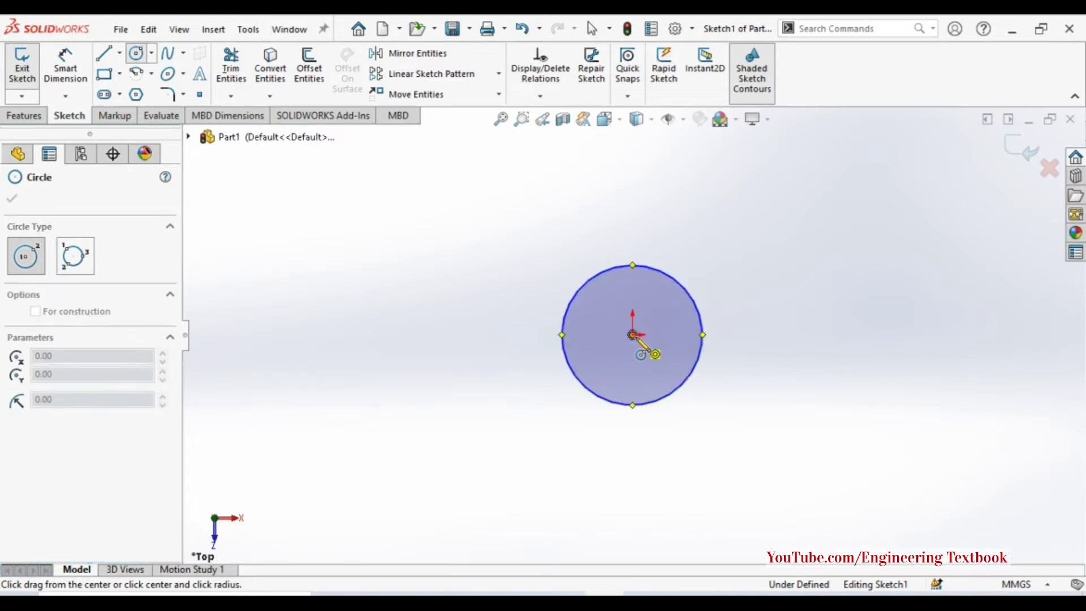
{"action": "left_click", "coordinate": [686, 414]}
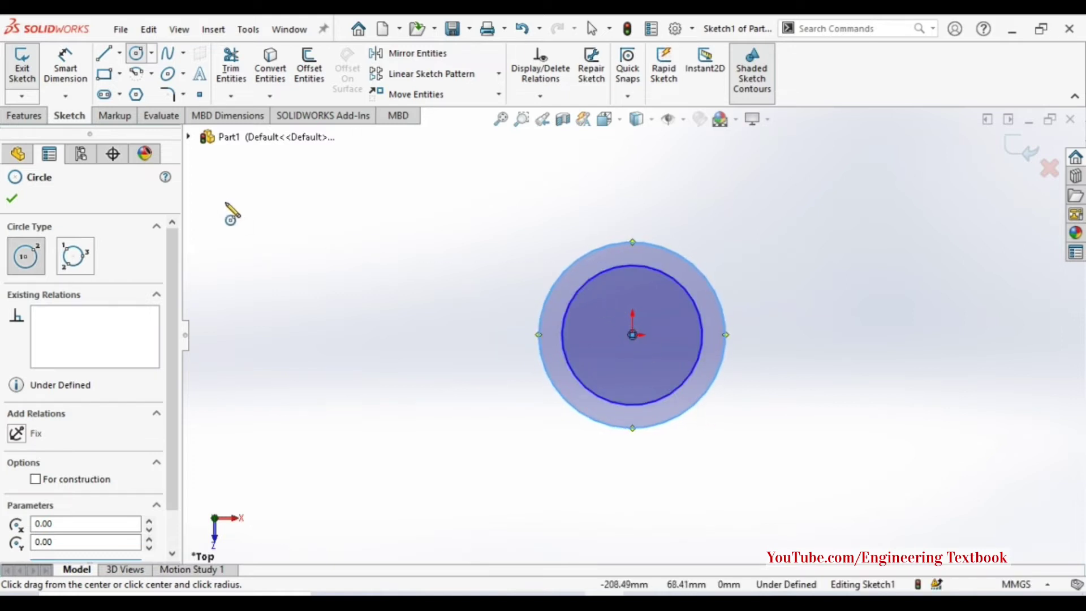
{"action": "left_click", "coordinate": [76, 69]}
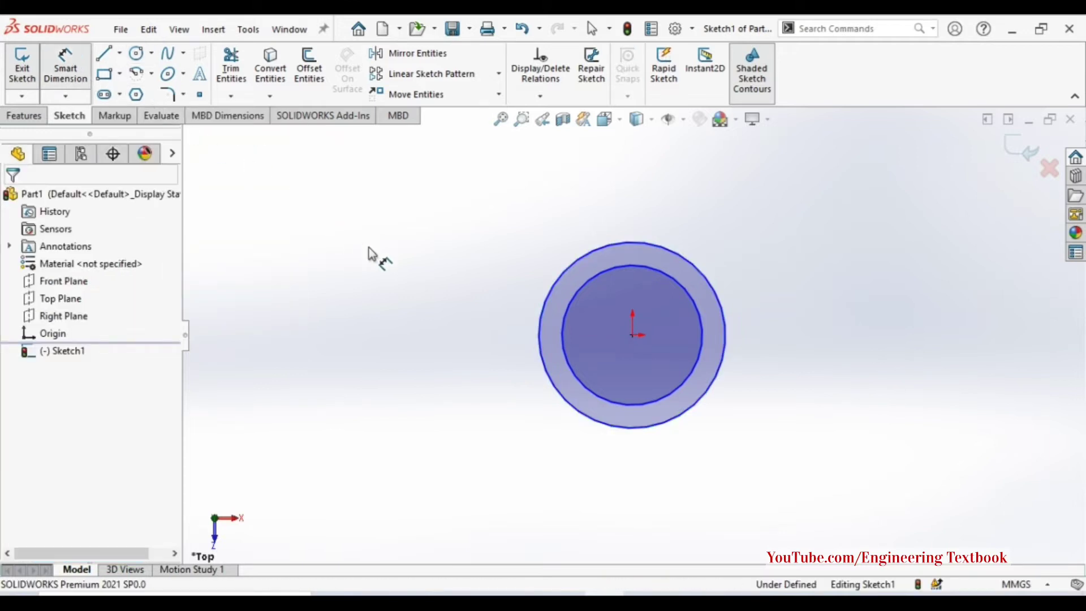
Step: Dimension the inner circle ⌀32 mm and the outer circle ⌀56 mm, then exit the sketch
{"action": "left_click", "coordinate": [695, 376]}
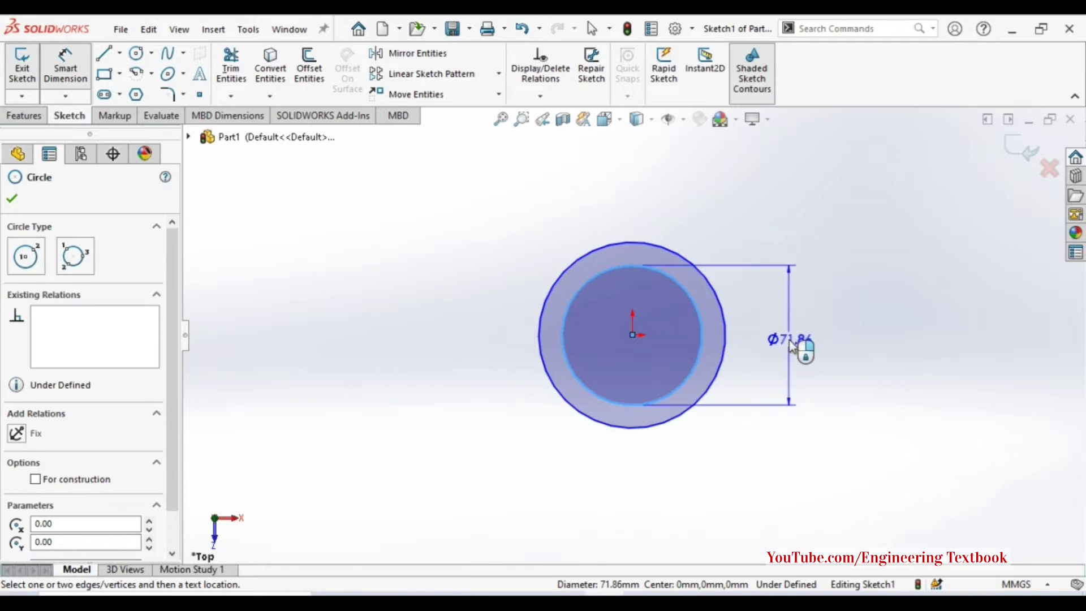
{"action": "left_click", "coordinate": [792, 347]}
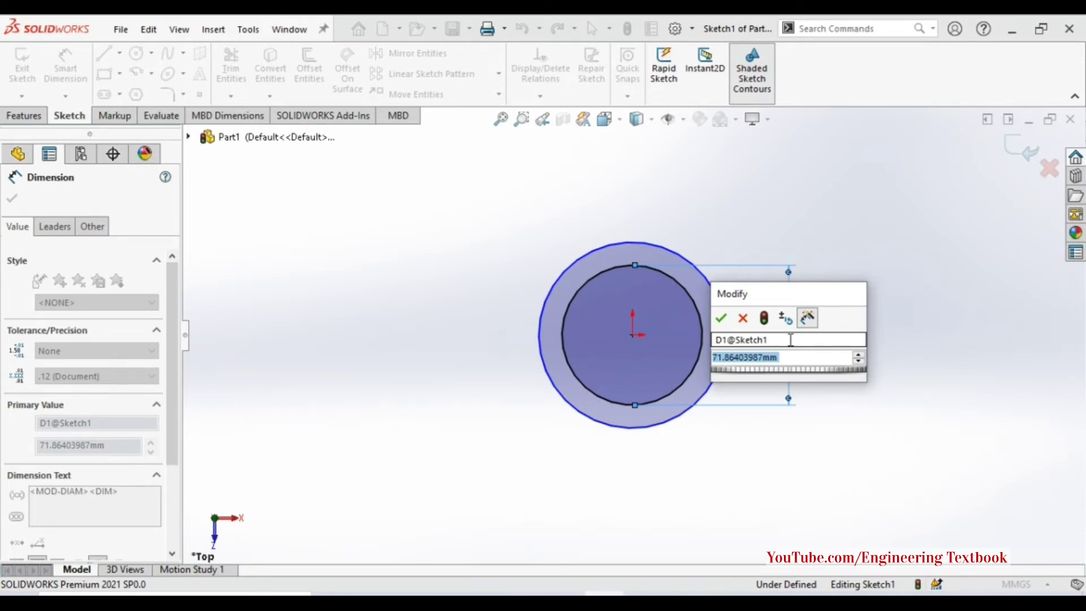
{"action": "type", "text": "32"}
{"action": "key", "text": "Return"}
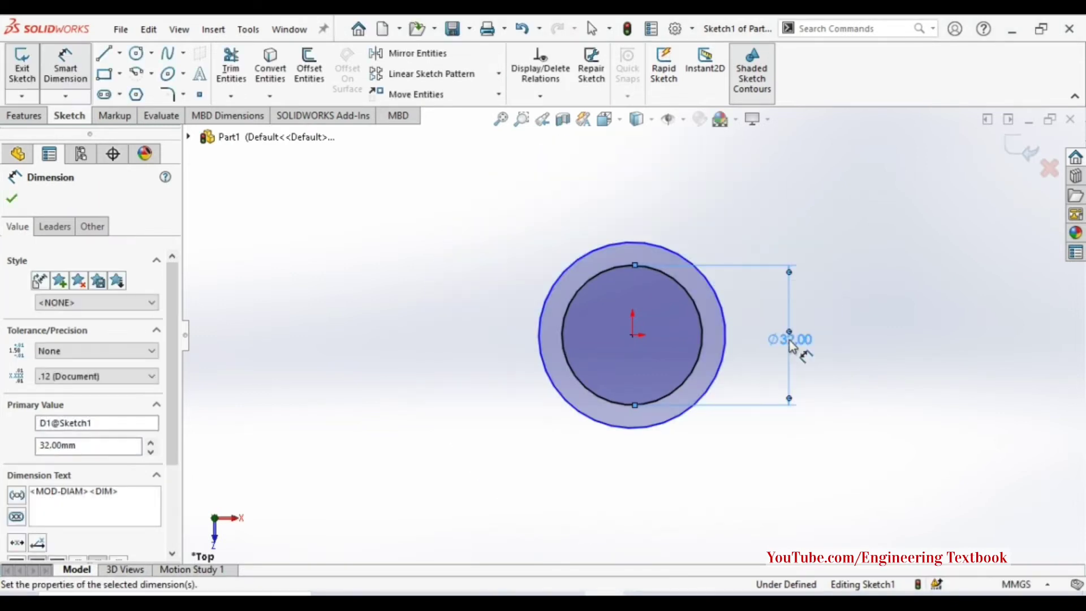
{"action": "left_click", "coordinate": [731, 362]}
{"action": "left_click", "coordinate": [861, 345]}
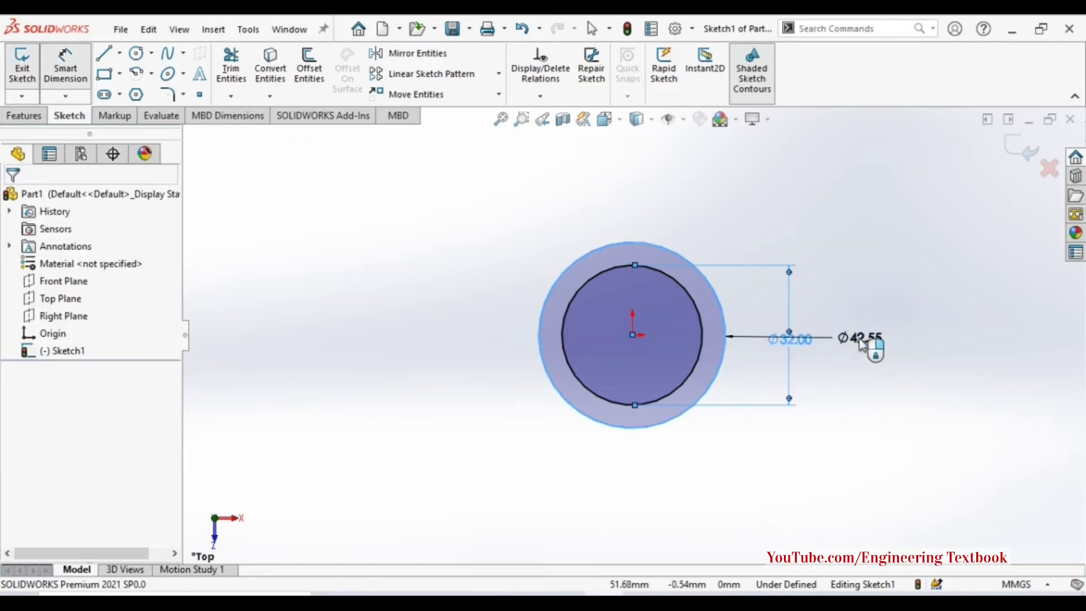
{"action": "type", "text": "56"}
{"action": "key", "text": "Return"}
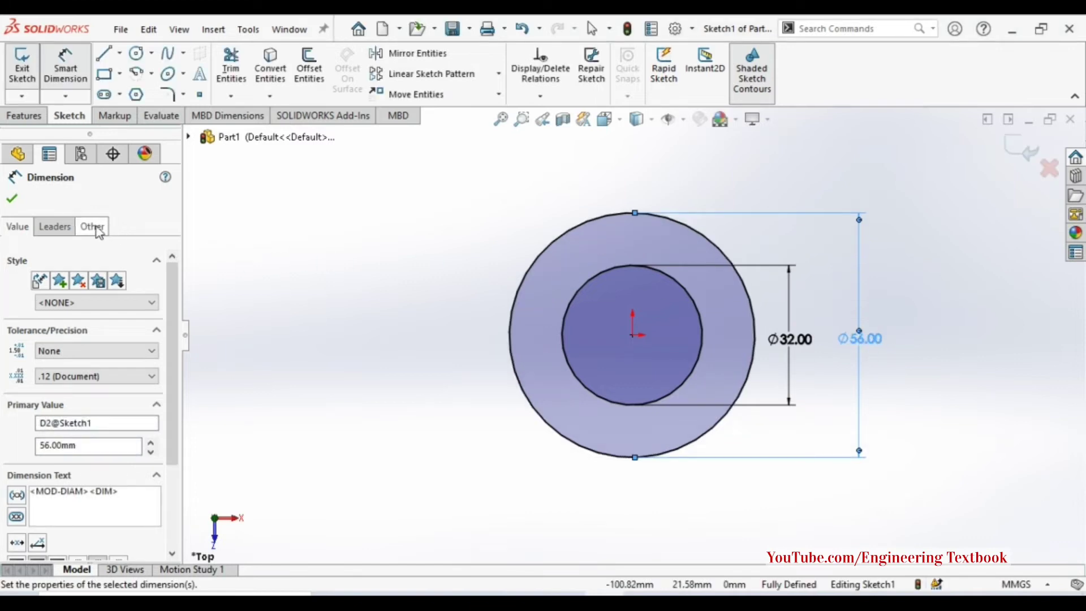
{"action": "left_click", "coordinate": [13, 198]}
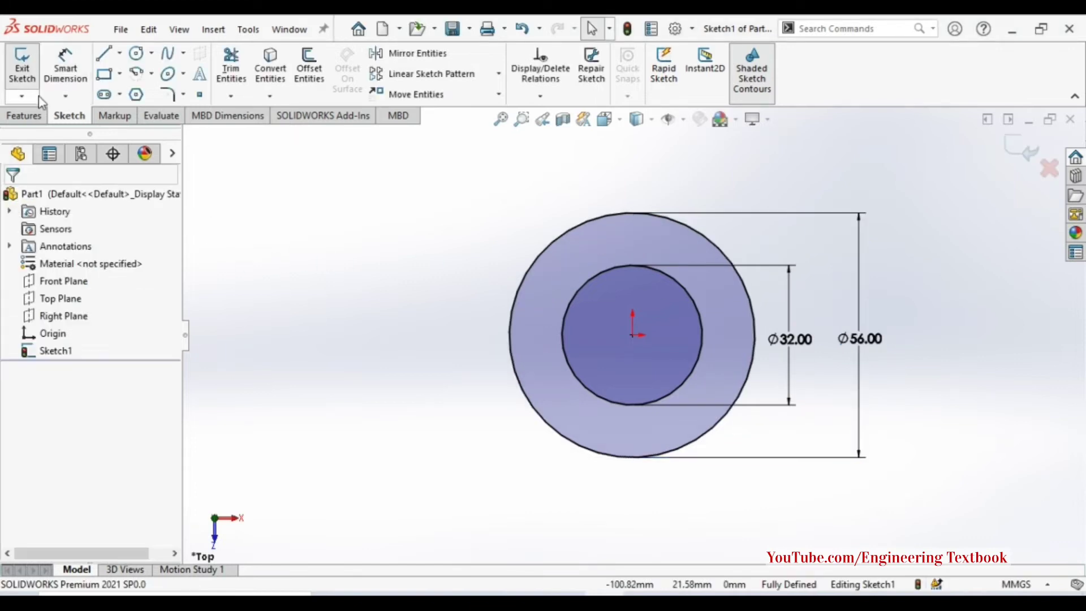
{"action": "left_click", "coordinate": [21, 74]}
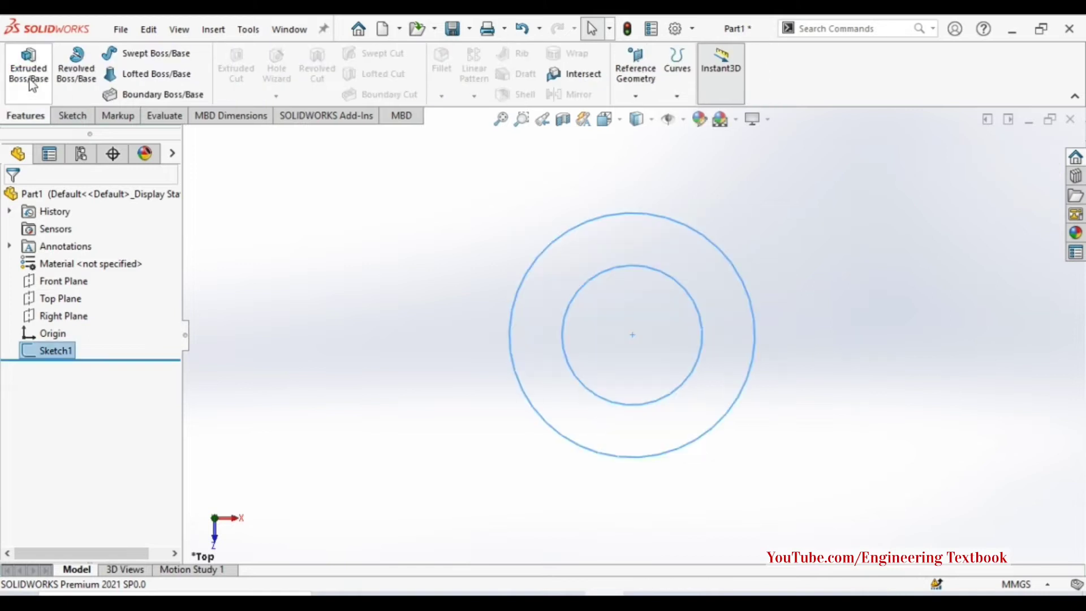
Step: Boss-extrude the ring sketch 56 mm into a hollow tube
{"action": "left_click", "coordinate": [32, 73]}
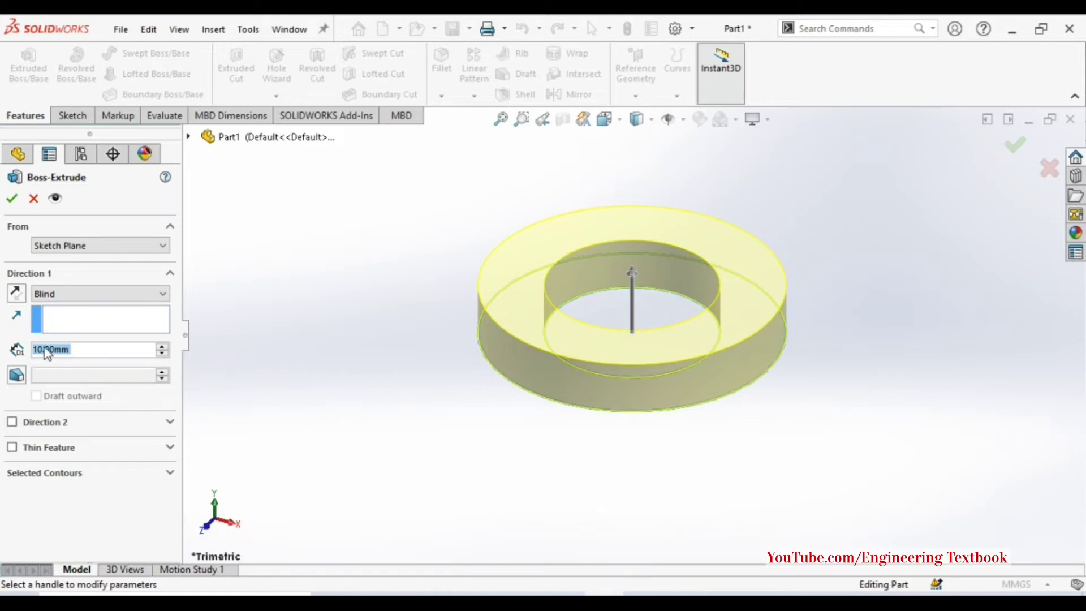
{"action": "type", "text": "56"}
{"action": "key", "text": "Return"}
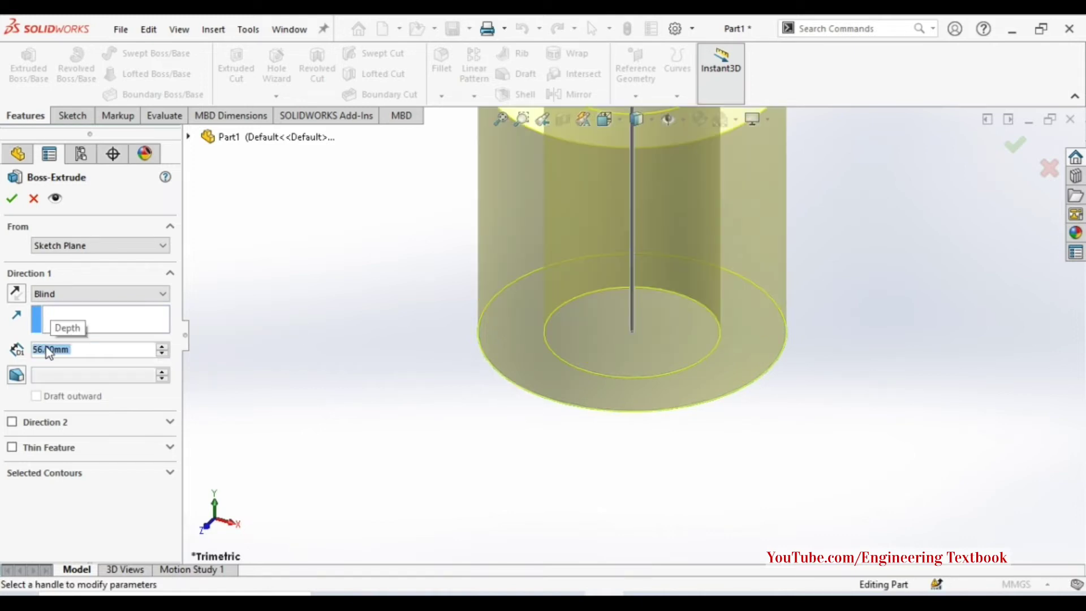
{"action": "key", "text": "f"}
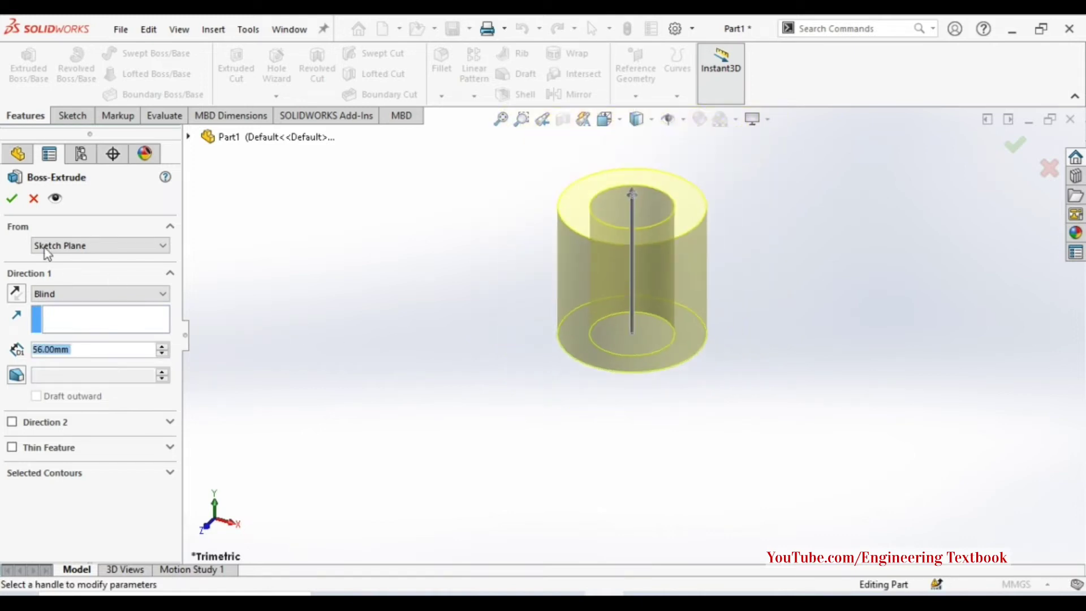
{"action": "left_click", "coordinate": [12, 198]}
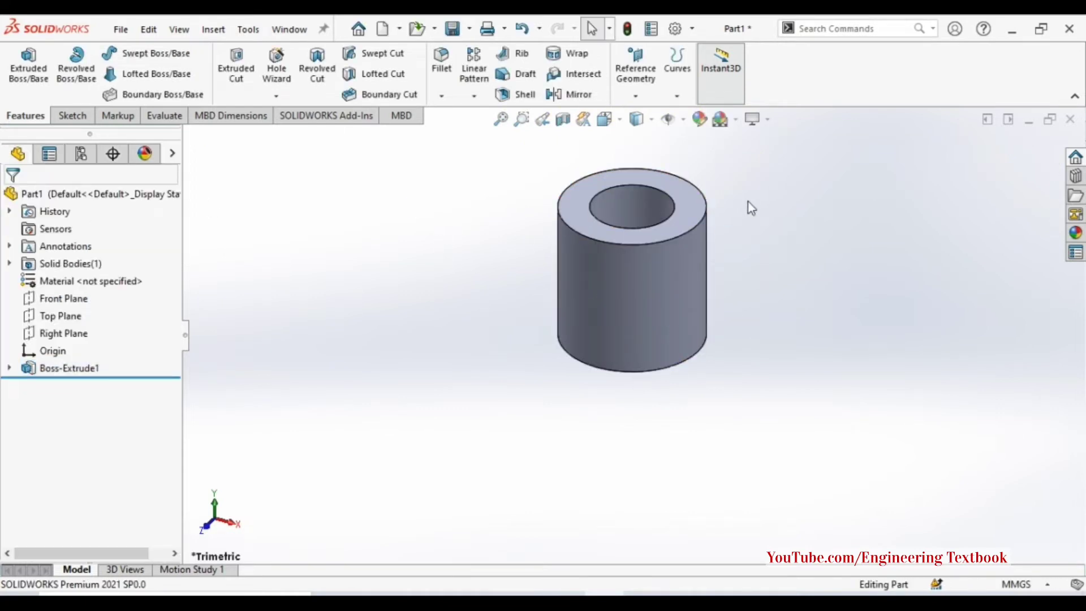
Step: Tilt and centre the view, then select the tube's top ring face
{"action": "middle_click_drag", "start_coordinate": [726, 191], "coordinate": [713, 172]}
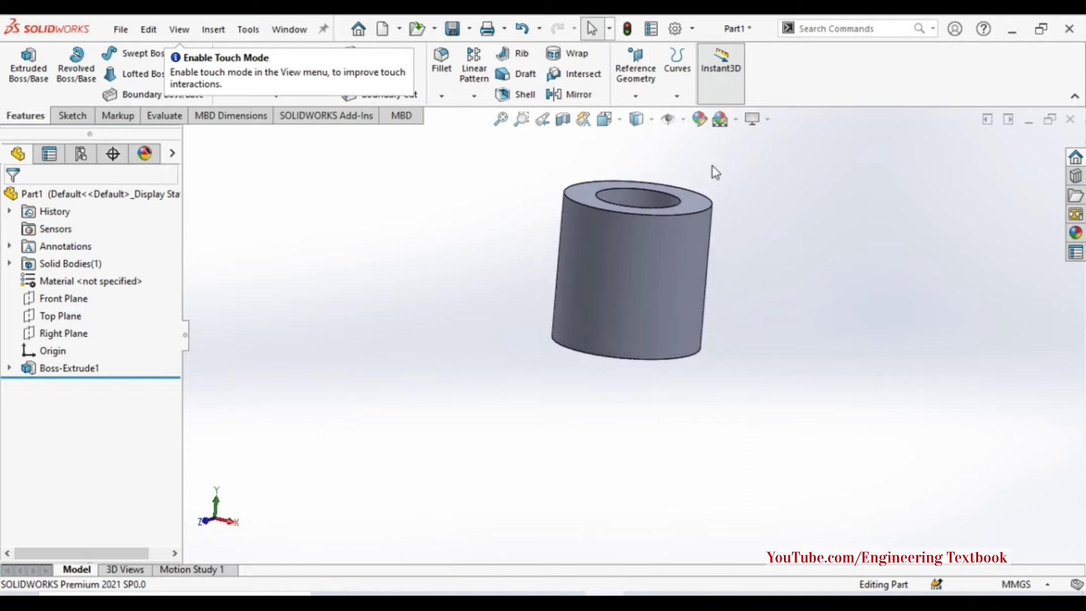
{"action": "scroll", "coordinate": [704, 185], "scroll_direction": "up", "scroll_amount": 2}
{"action": "middle_click_drag", "start_coordinate": [703, 184], "coordinate": [575, 361], "text": "ctrl"}
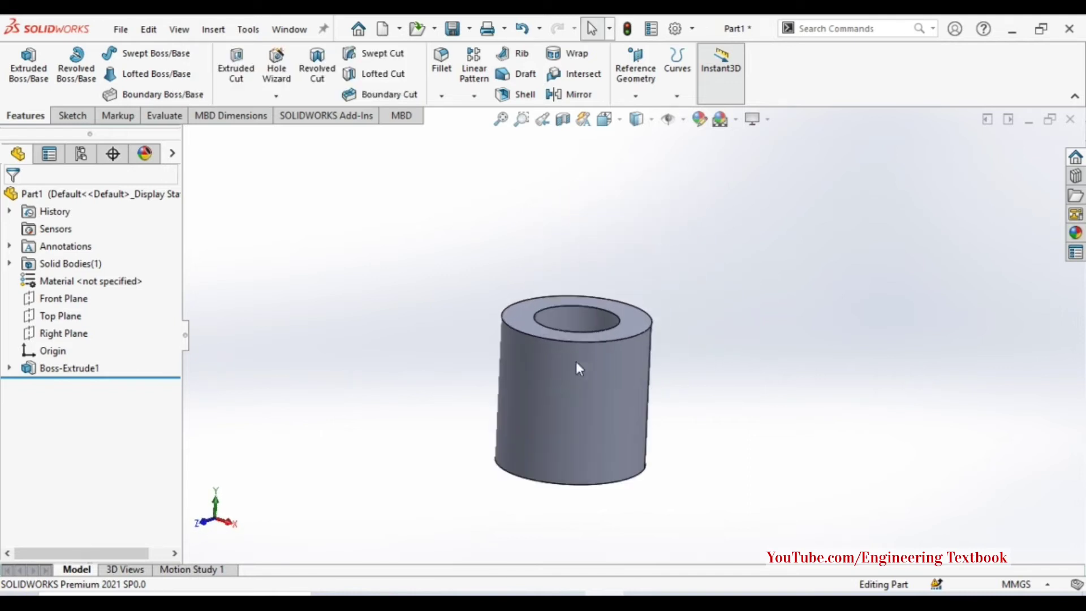
{"action": "scroll", "coordinate": [555, 382], "scroll_direction": "up", "scroll_amount": 2}
{"action": "scroll", "coordinate": [555, 383], "scroll_direction": "down", "scroll_amount": 1}
{"action": "scroll", "coordinate": [545, 396], "scroll_direction": "down", "scroll_amount": 2}
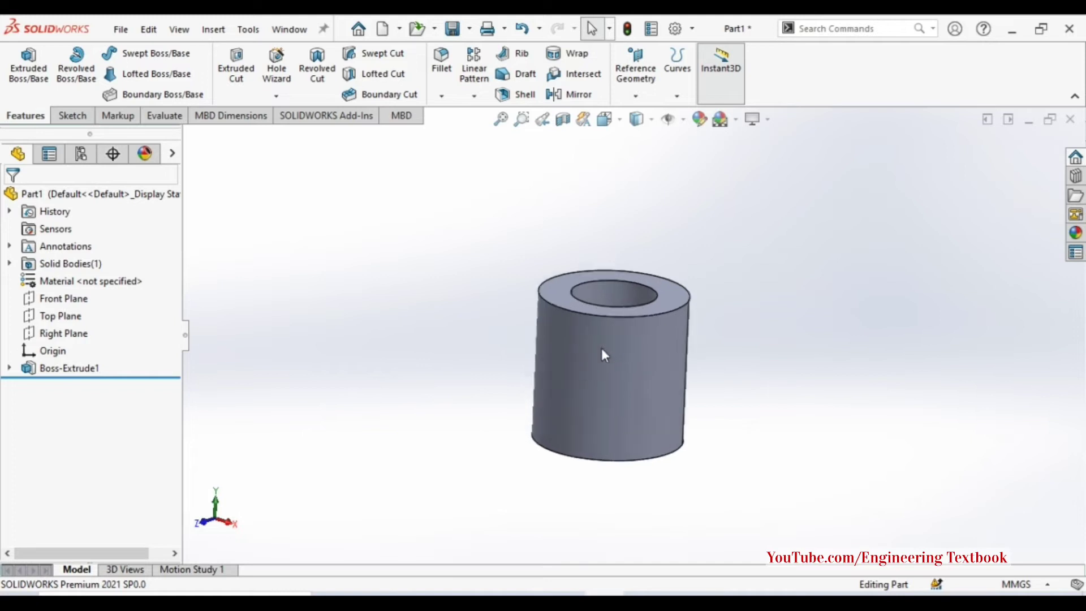
{"action": "left_click", "coordinate": [667, 287]}
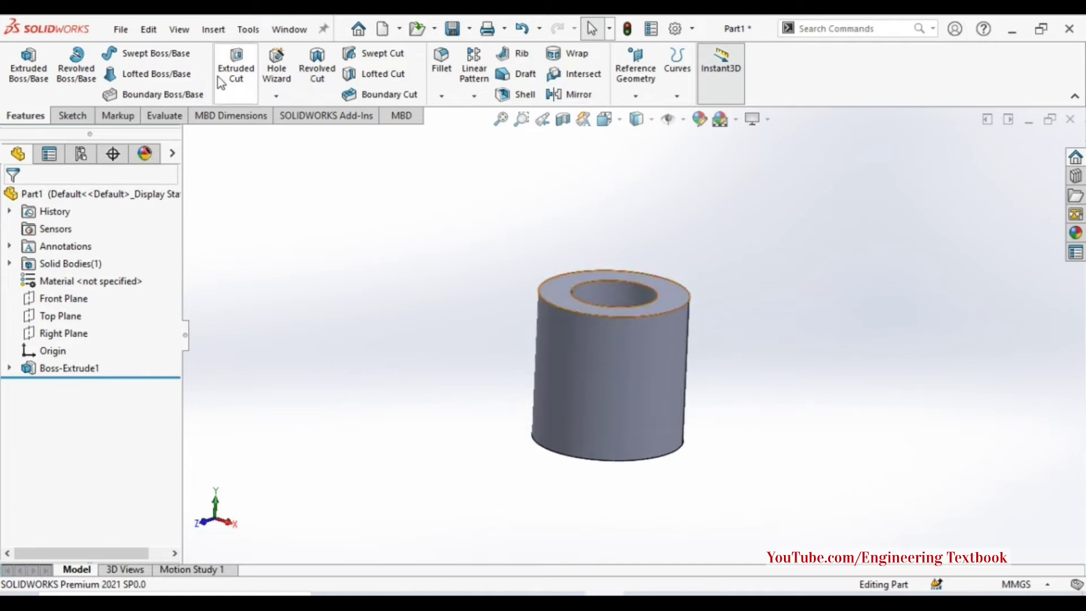
Step: Start an extruded cut on the top face and sketch a centre rectangle straddling the ring wall
{"action": "left_click", "coordinate": [240, 64]}
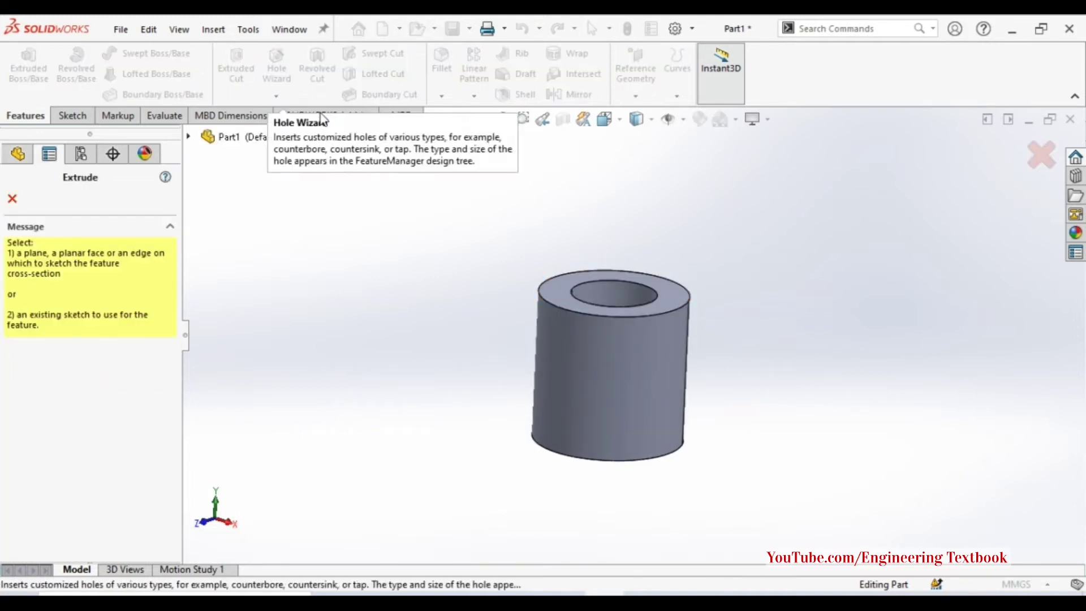
{"action": "left_click", "coordinate": [658, 285]}
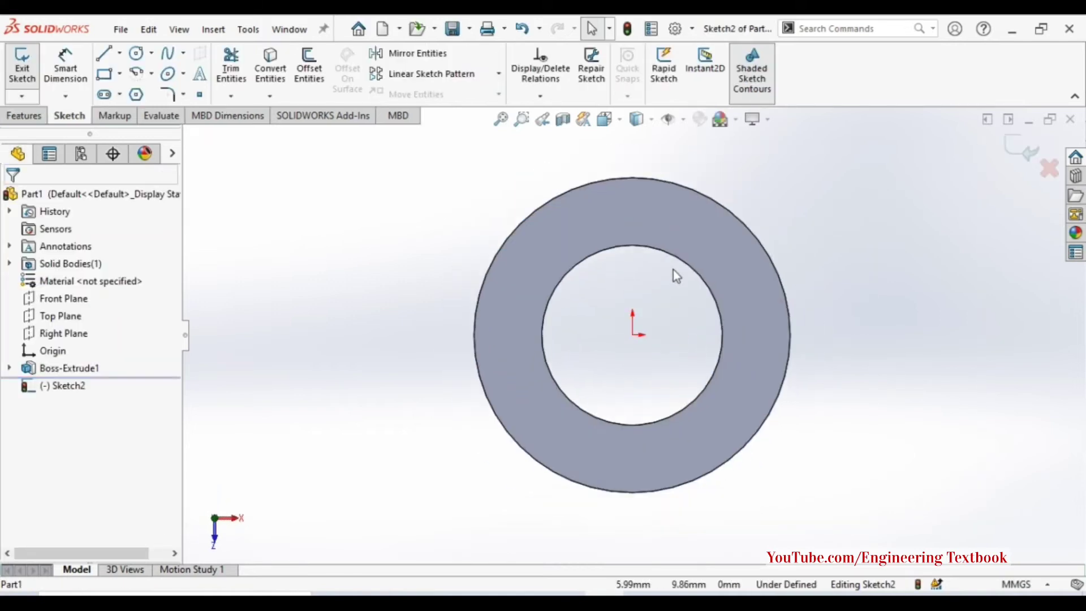
{"action": "left_click", "coordinate": [121, 74]}
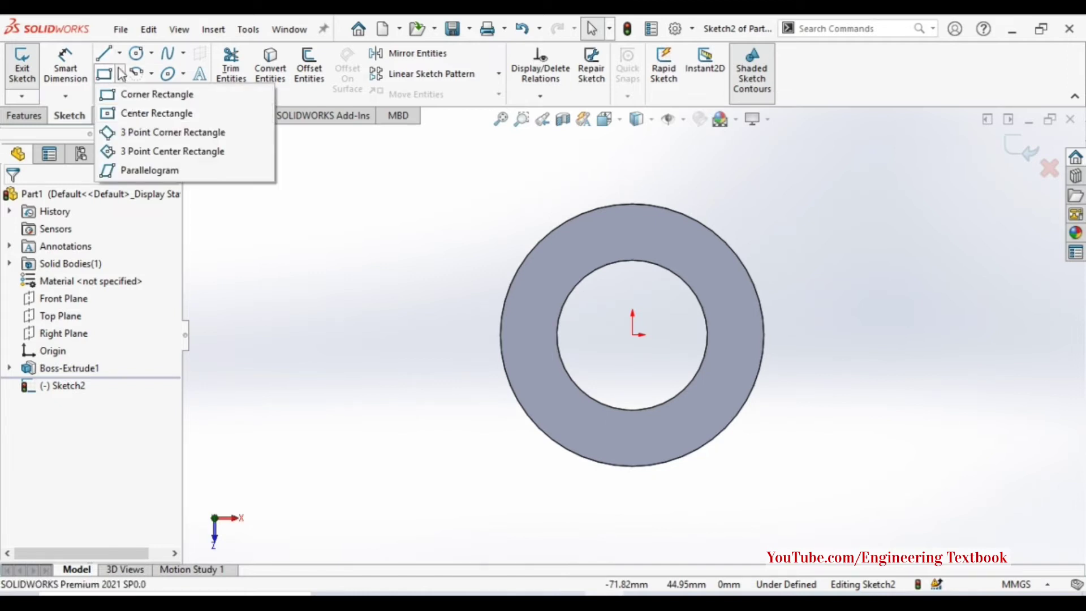
{"action": "left_click", "coordinate": [133, 119]}
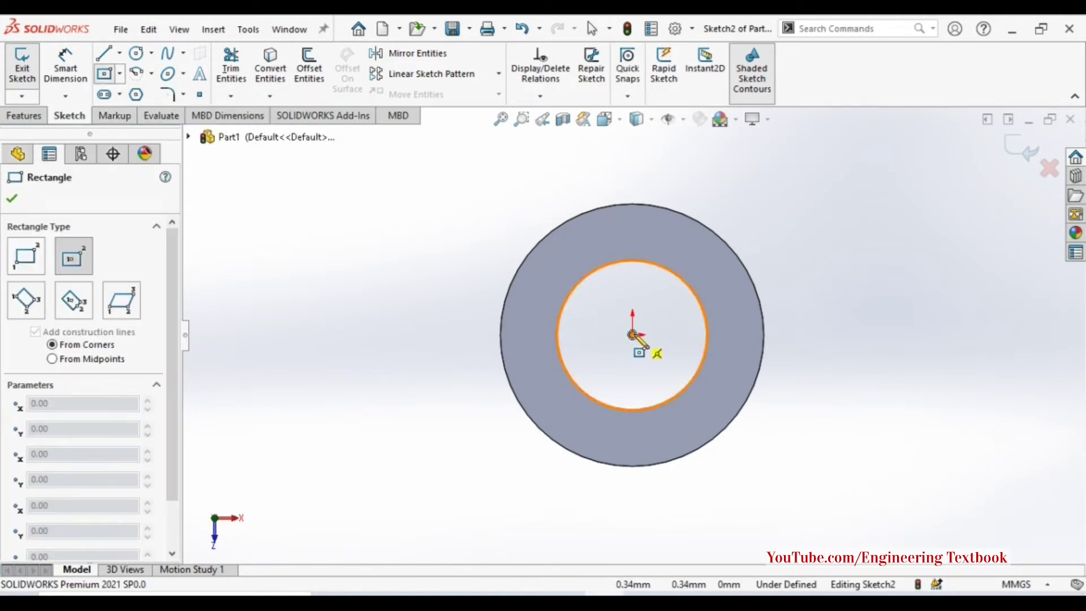
{"action": "left_click", "coordinate": [633, 261]}
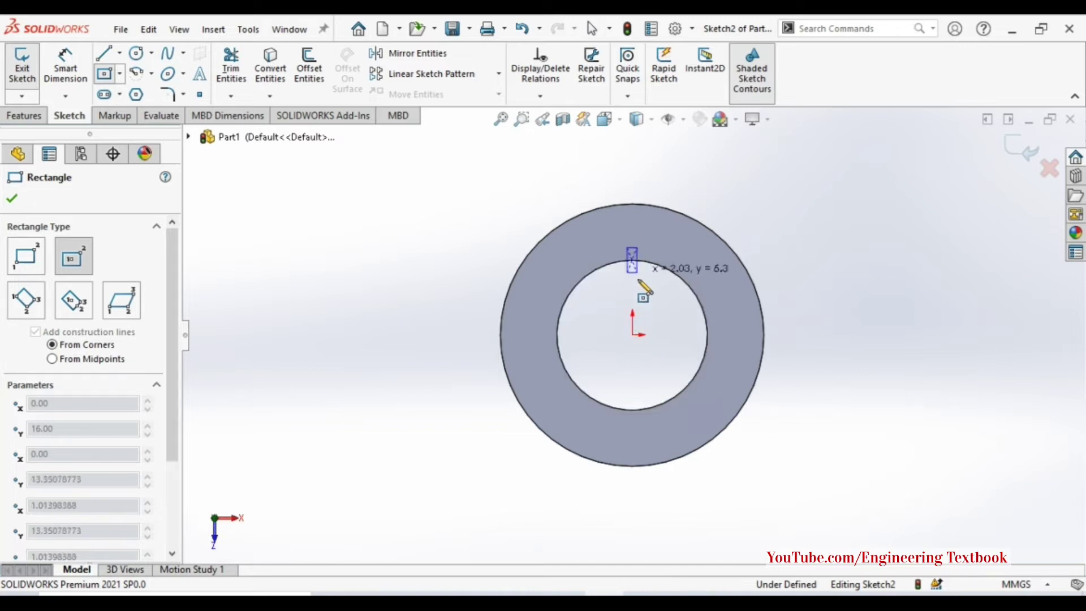
{"action": "left_click", "coordinate": [660, 341]}
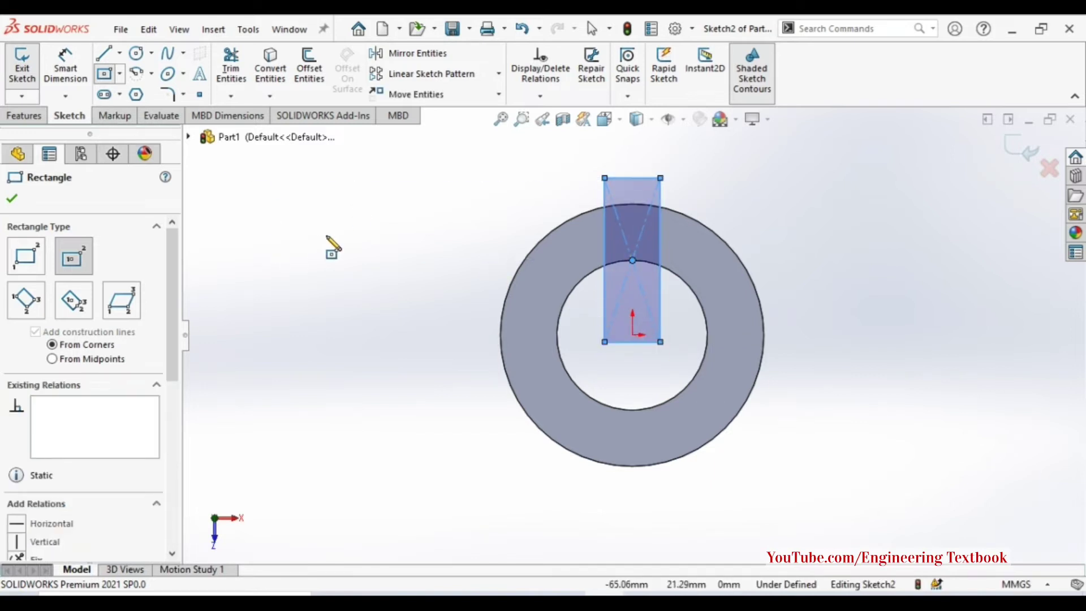
{"action": "key", "text": "Escape"}
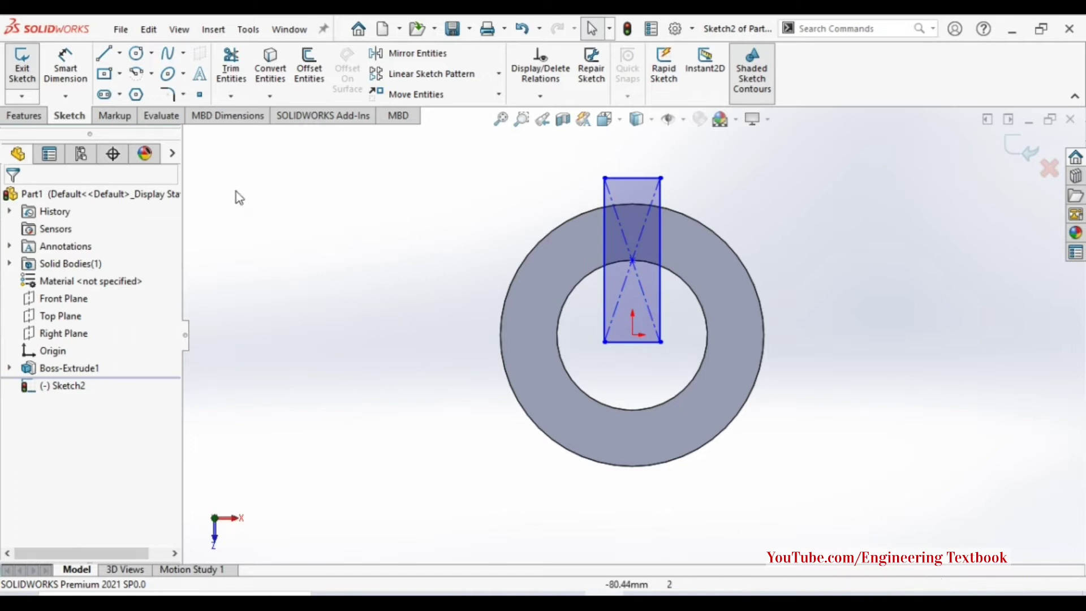
Step: Dimension the rectangle 6 mm wide and exit to the Cut-Extrude settings at Blind 56 mm
{"action": "left_click", "coordinate": [64, 72]}
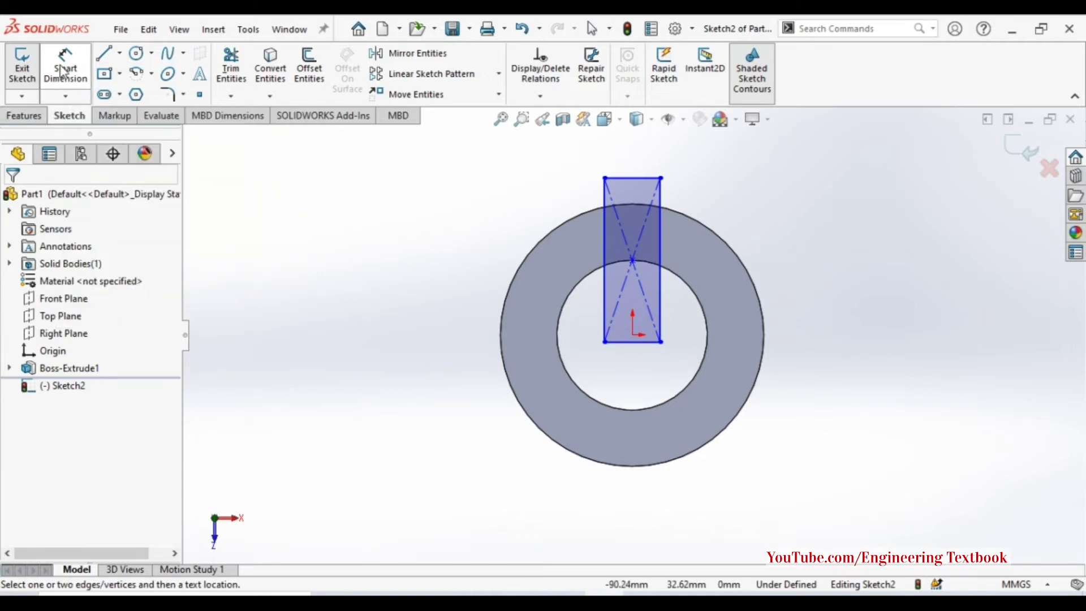
{"action": "left_click", "coordinate": [641, 178]}
{"action": "left_click", "coordinate": [634, 158]}
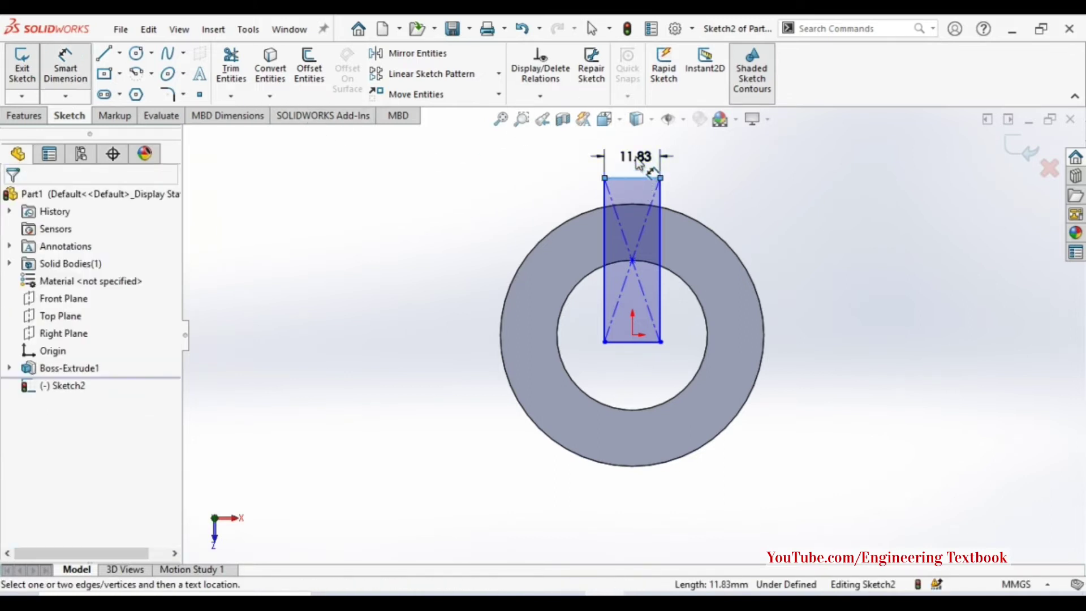
{"action": "type", "text": "6"}
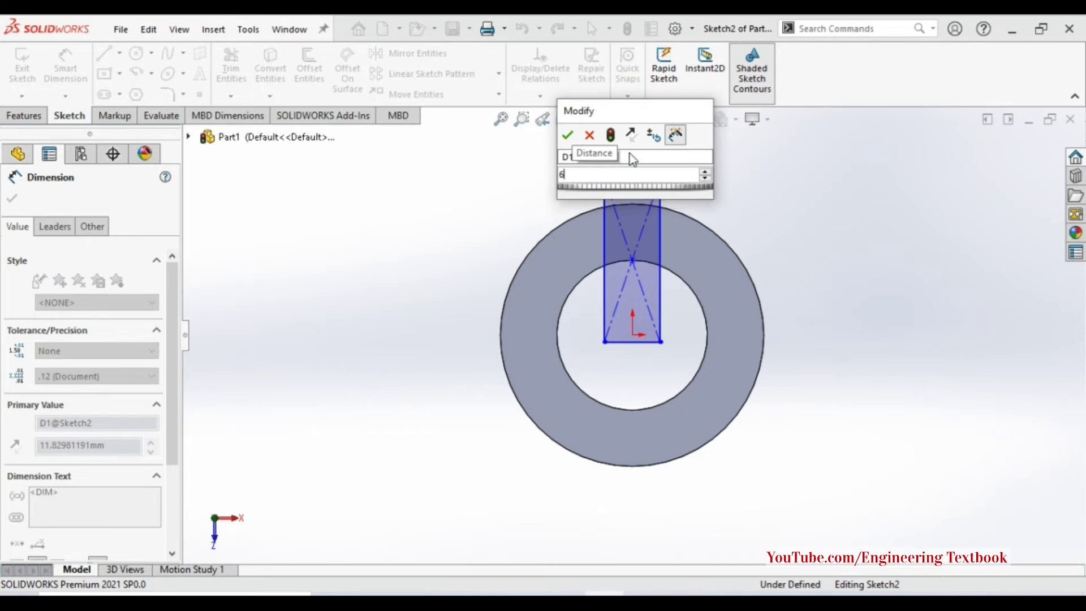
{"action": "key", "text": "Return"}
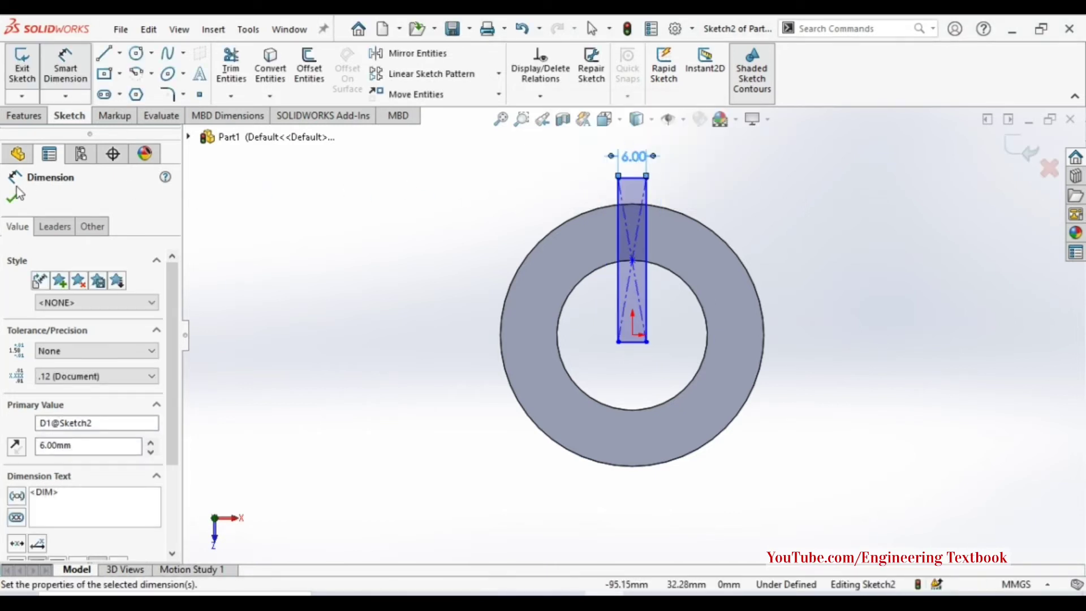
{"action": "left_click", "coordinate": [14, 200]}
{"action": "left_click", "coordinate": [19, 68]}
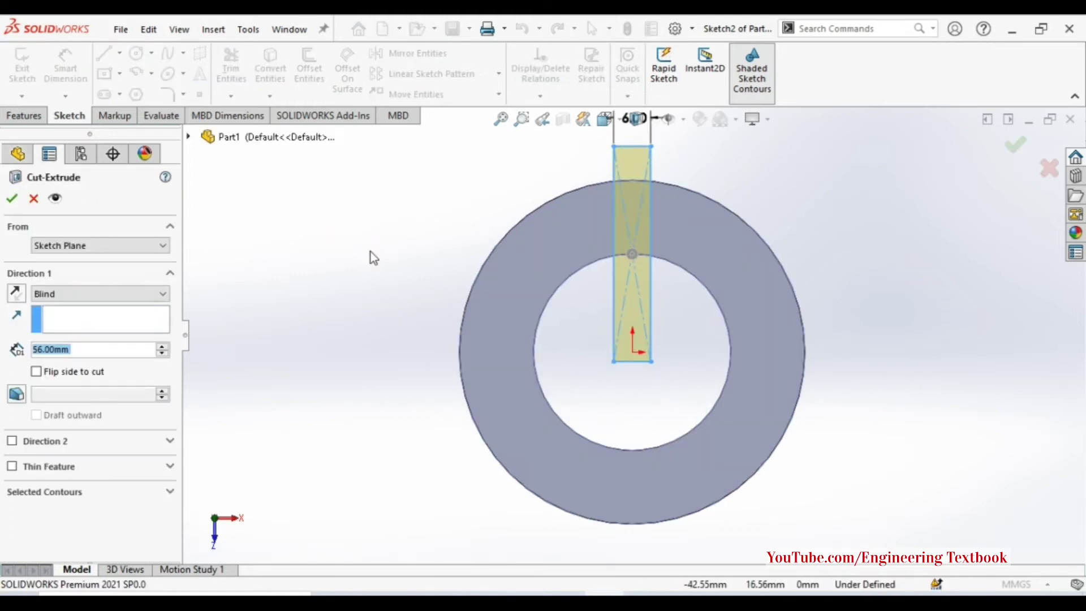
Step: Accept the cut, slicing a 6 mm slot through the full height of the tube wall
{"action": "left_click", "coordinate": [13, 199]}
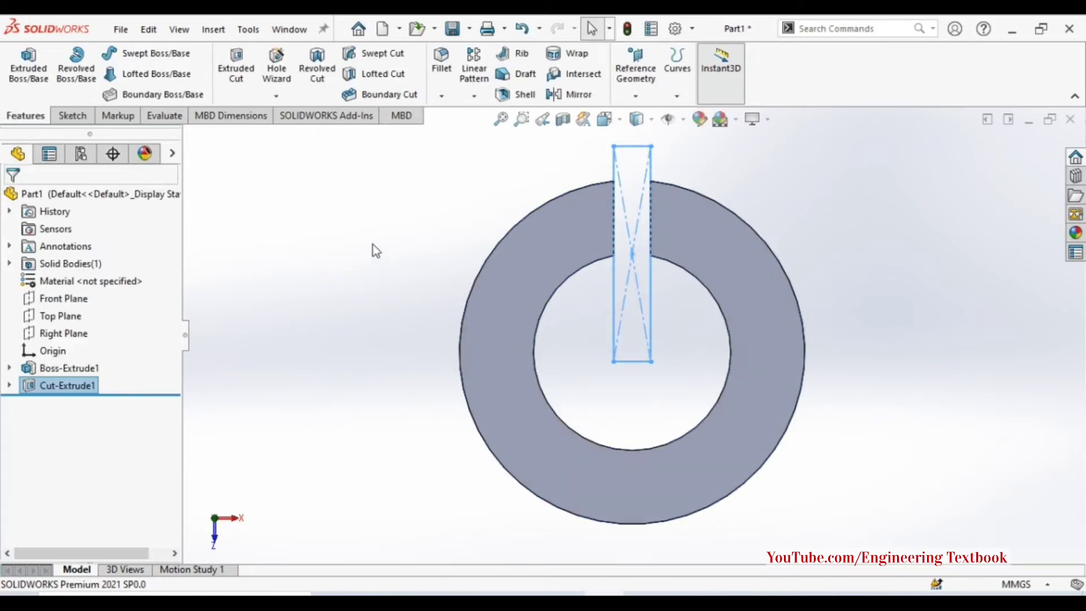
{"action": "middle_click_drag", "start_coordinate": [372, 245], "coordinate": [316, 181]}
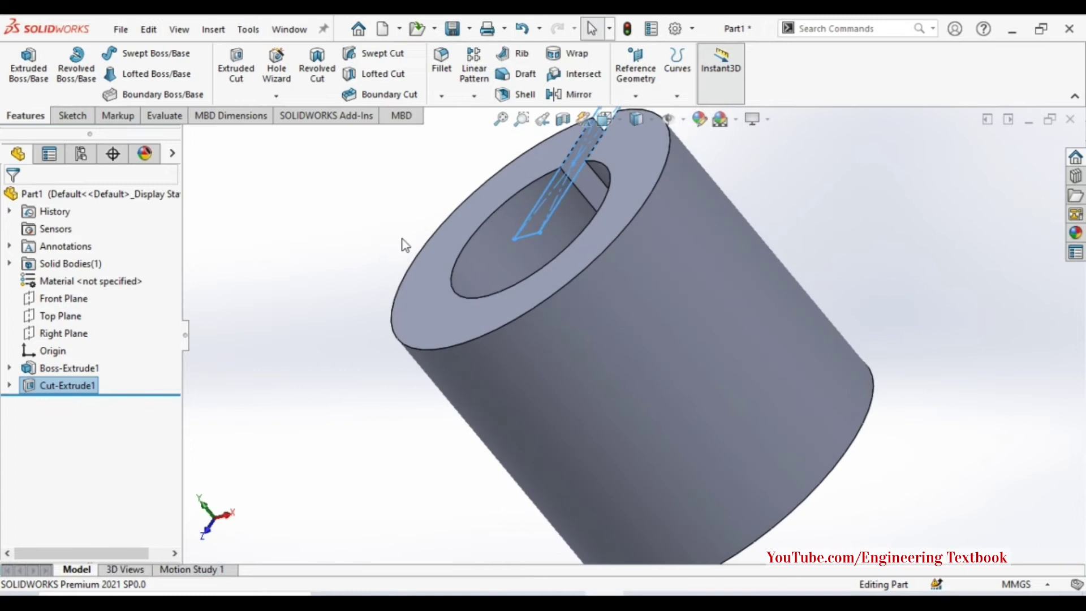
{"action": "left_click", "coordinate": [372, 229]}
{"action": "scroll", "coordinate": [379, 256], "scroll_direction": "up", "scroll_amount": 2}
{"action": "scroll", "coordinate": [379, 256], "scroll_direction": "down", "scroll_amount": 2}
{"action": "scroll", "coordinate": [379, 256], "scroll_direction": "up", "scroll_amount": 1}
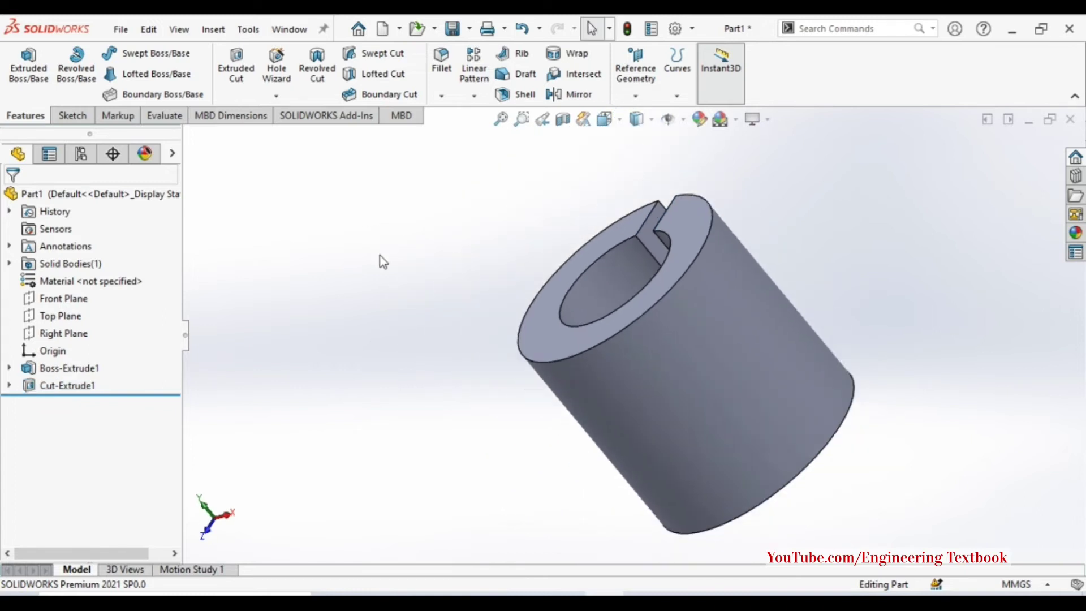
Step: Rotate and zoom the view to inspect the slotted top of the tube
{"action": "right_click", "coordinate": [379, 256]}
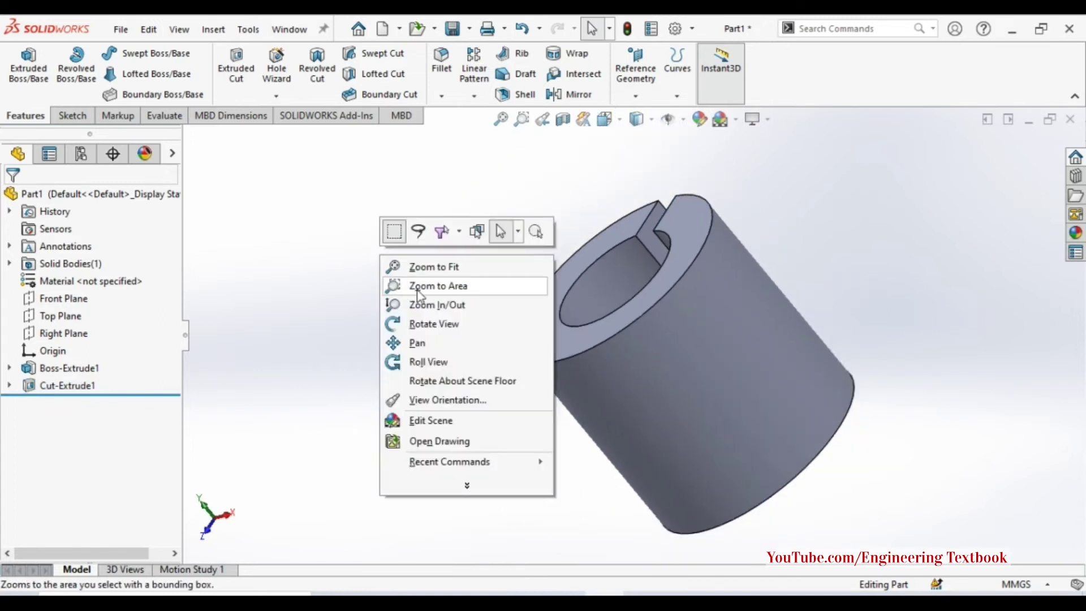
{"action": "left_click", "coordinate": [413, 323]}
{"action": "mouse_move", "coordinate": [412, 322]}
{"action": "left_mouse_down"}
{"action": "mouse_move", "coordinate": [303, 427]}
{"action": "mouse_move", "coordinate": [456, 283]}
{"action": "mouse_move", "coordinate": [414, 412]}
{"action": "mouse_move", "coordinate": [456, 419]}
{"action": "mouse_move", "coordinate": [492, 495]}
{"action": "mouse_move", "coordinate": [516, 514]}
{"action": "mouse_move", "coordinate": [751, 530]}
{"action": "mouse_move", "coordinate": [486, 356]}
{"action": "mouse_move", "coordinate": [439, 371]}
{"action": "mouse_move", "coordinate": [422, 450]}
{"action": "mouse_move", "coordinate": [367, 511]}
{"action": "mouse_move", "coordinate": [458, 264]}
{"action": "mouse_move", "coordinate": [404, 366]}
{"action": "mouse_move", "coordinate": [419, 388]}
{"action": "mouse_move", "coordinate": [475, 399]}
{"action": "mouse_move", "coordinate": [446, 387]}
{"action": "mouse_move", "coordinate": [436, 368]}
{"action": "left_mouse_up"}
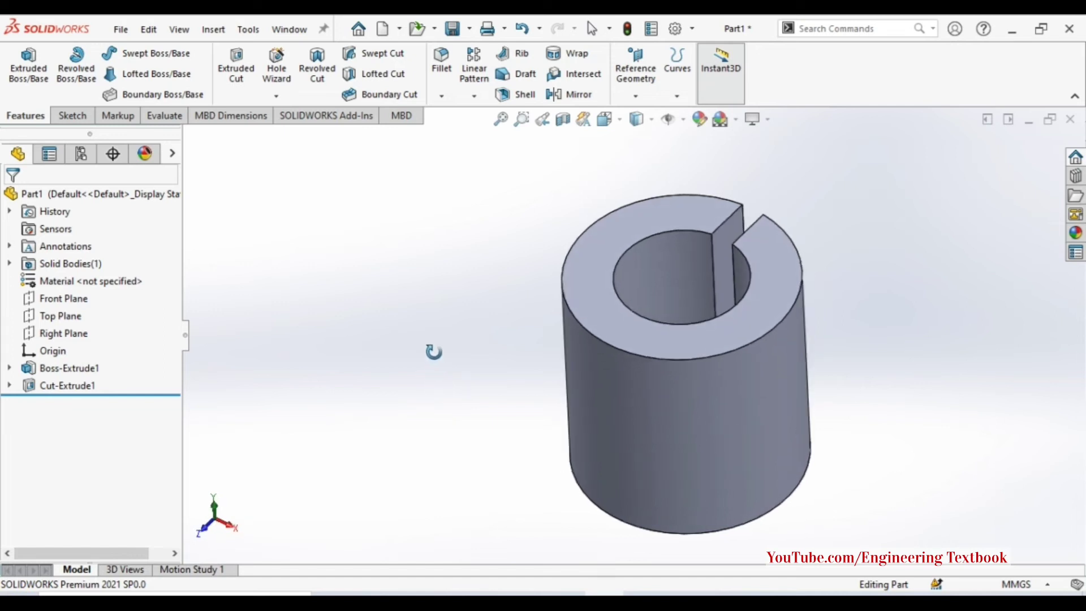
{"action": "scroll", "coordinate": [460, 265], "scroll_direction": "up", "scroll_amount": 3}
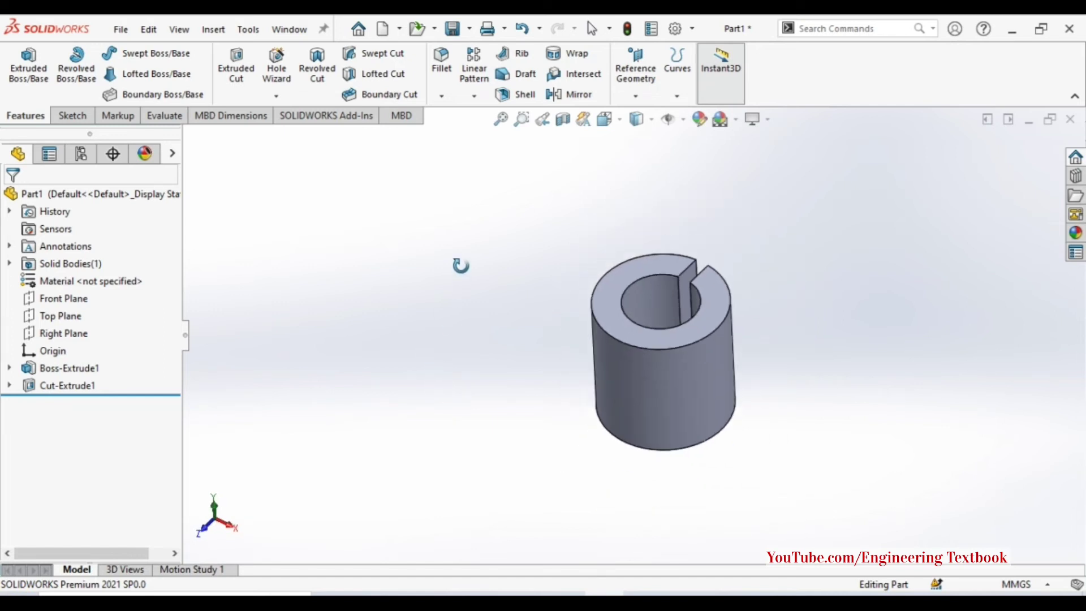
{"action": "right_click", "coordinate": [463, 270]}
{"action": "left_click", "coordinate": [482, 279]}
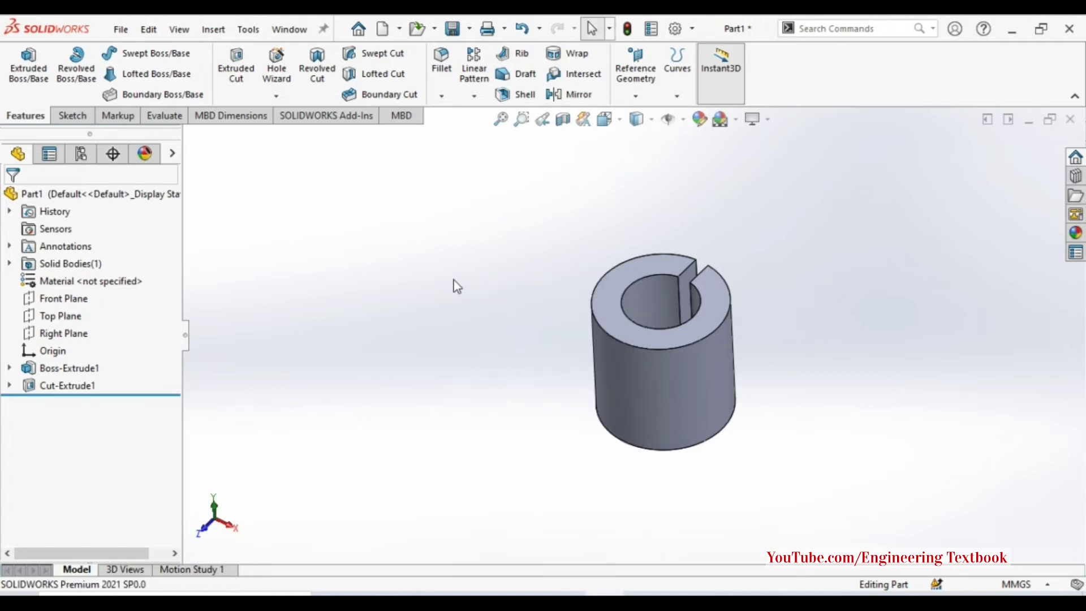
{"action": "middle_click_drag", "start_coordinate": [600, 351], "coordinate": [570, 279]}
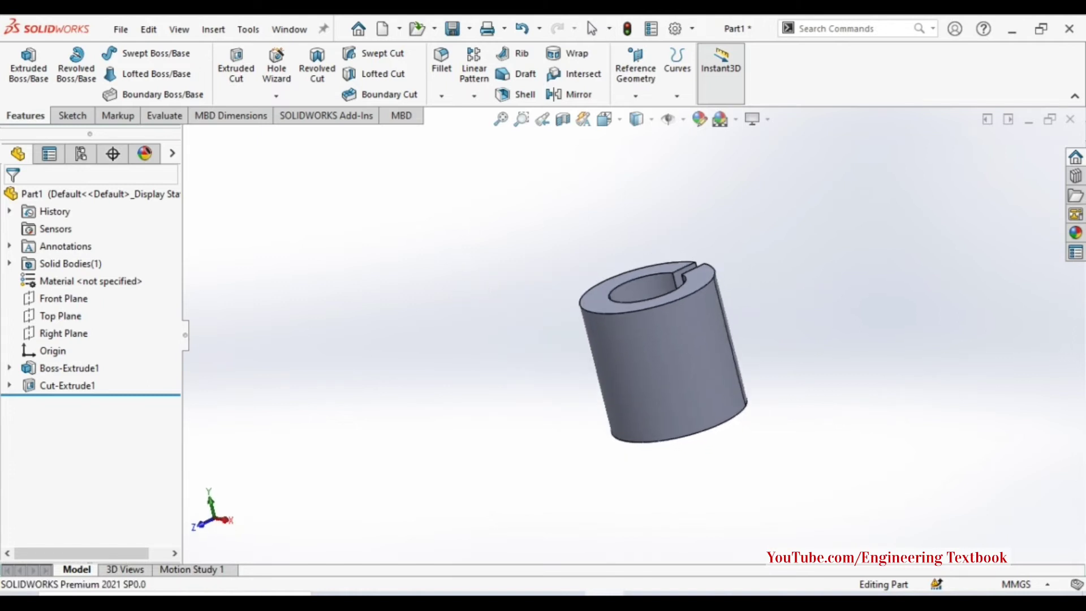
{"action": "scroll", "coordinate": [729, 376], "scroll_direction": "up", "scroll_amount": 1}
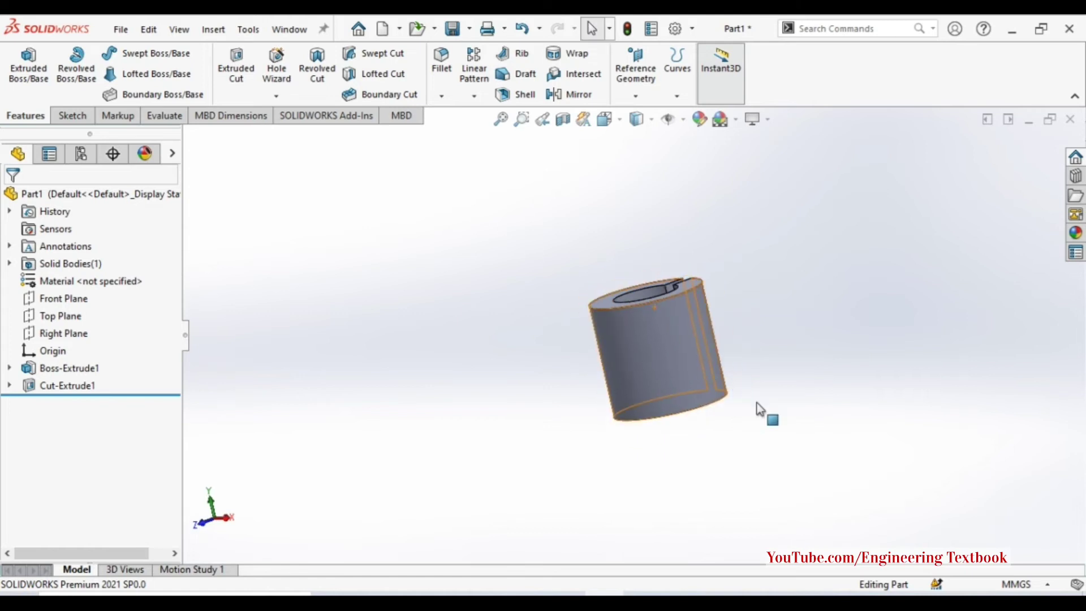
{"action": "scroll", "coordinate": [760, 396], "scroll_direction": "down", "scroll_amount": 1}
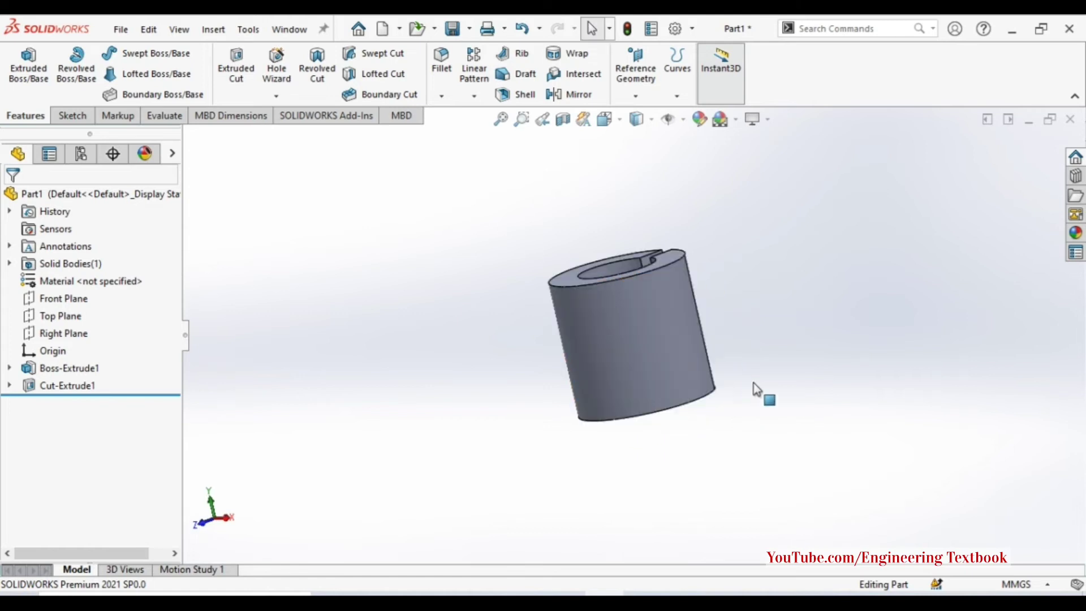
{"action": "left_click", "coordinate": [45, 74]}
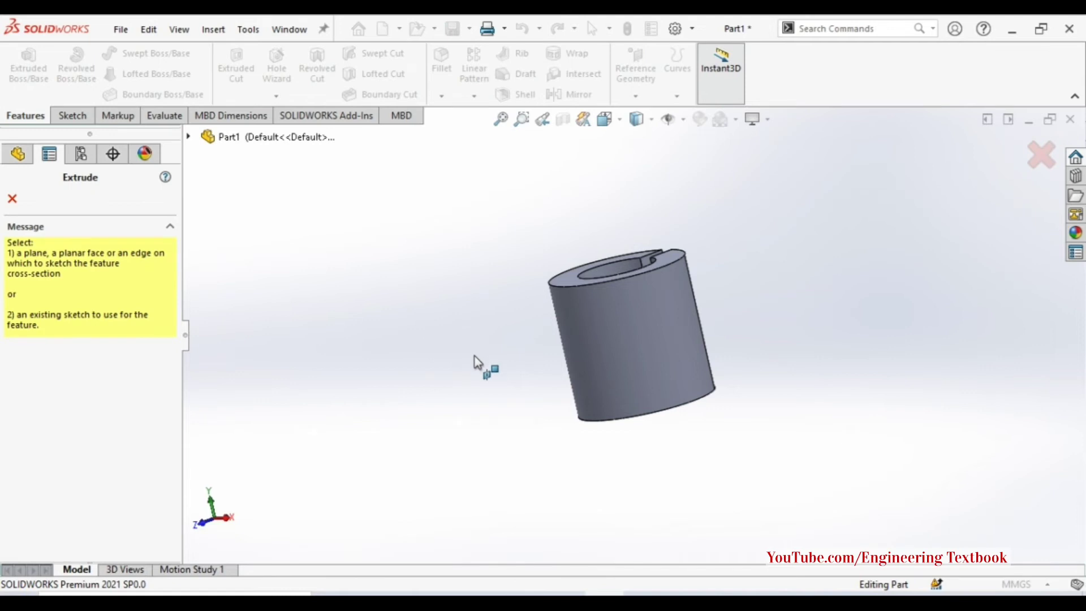
{"action": "middle_click_drag", "start_coordinate": [474, 355], "coordinate": [475, 294]}
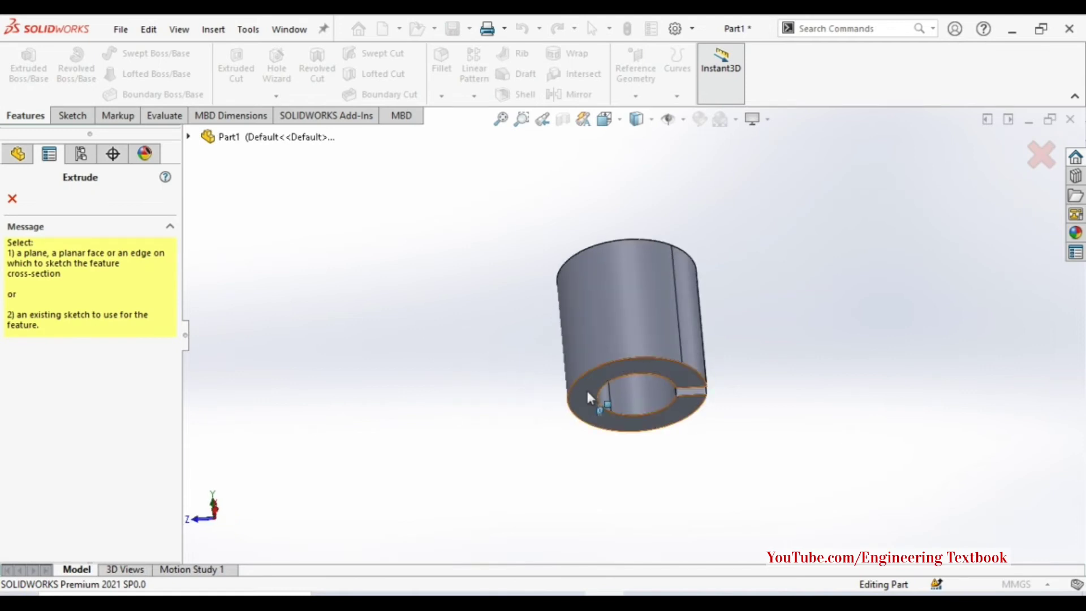
{"action": "left_click", "coordinate": [586, 388]}
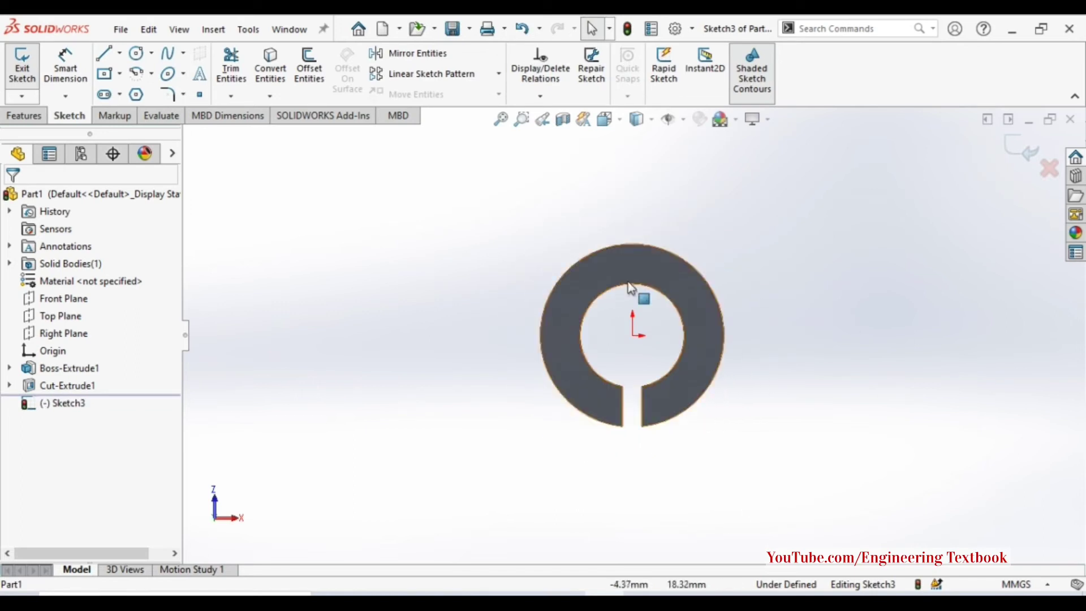
{"action": "scroll", "coordinate": [669, 282], "scroll_direction": "up", "scroll_amount": 1}
{"action": "scroll", "coordinate": [649, 212], "scroll_direction": "down", "scroll_amount": 1}
{"action": "scroll", "coordinate": [649, 213], "scroll_direction": "down", "scroll_amount": 1}
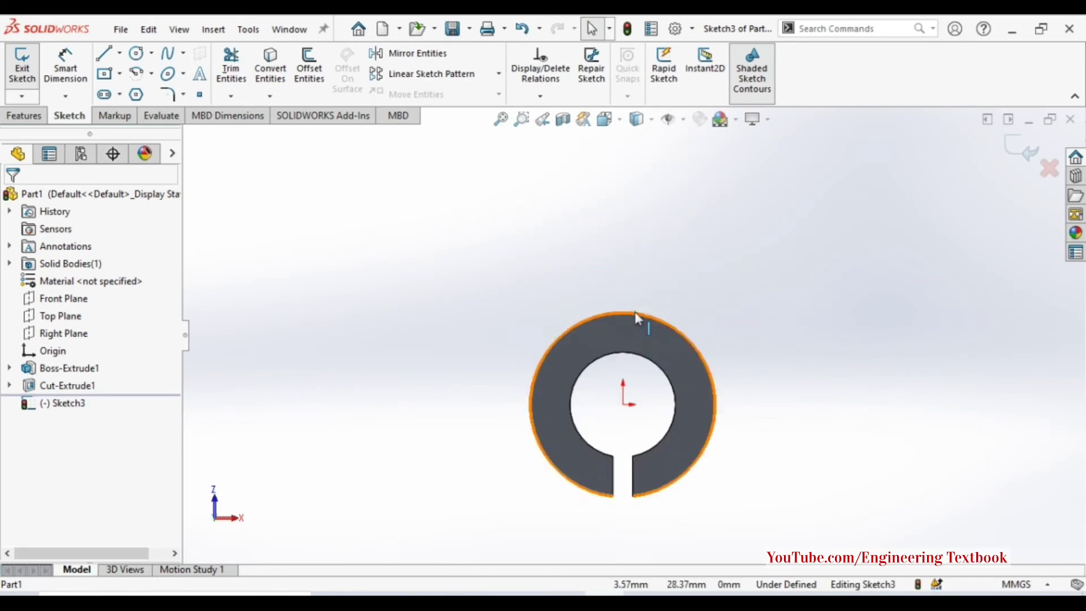
{"action": "scroll", "coordinate": [626, 281], "scroll_direction": "up", "scroll_amount": 1}
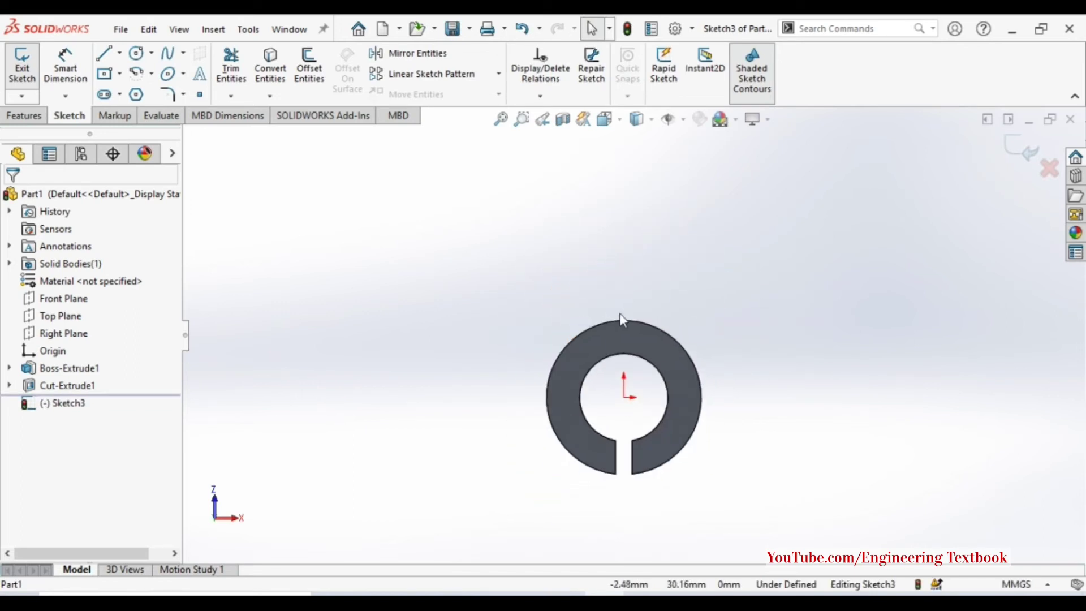
{"action": "scroll", "coordinate": [643, 283], "scroll_direction": "down", "scroll_amount": 1}
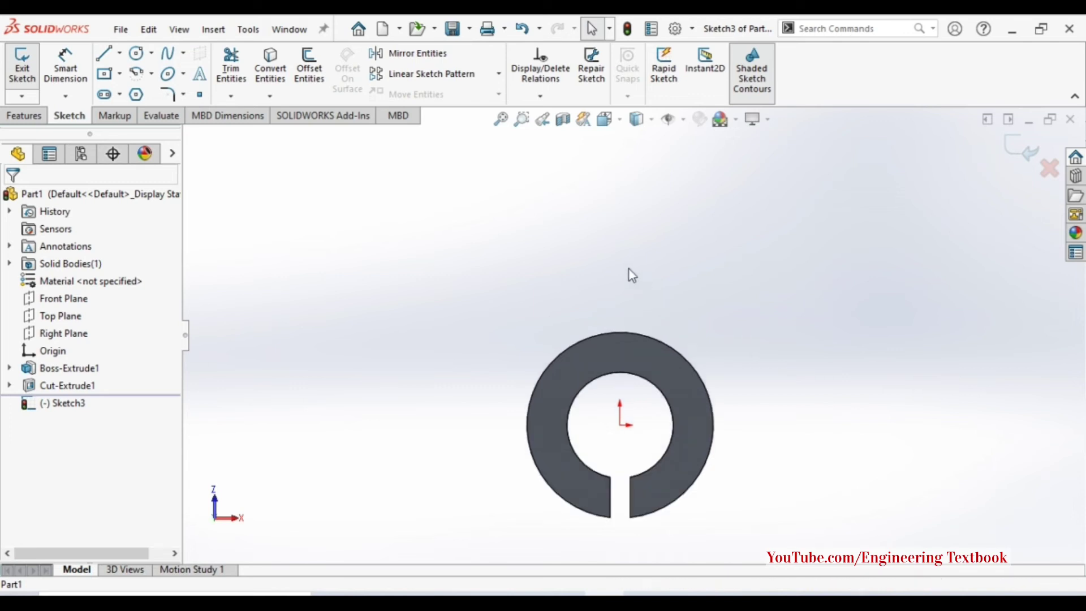
Step: Draw a corner rectangle rising above the ring and overlapping its upper edge
{"action": "left_click", "coordinate": [121, 73]}
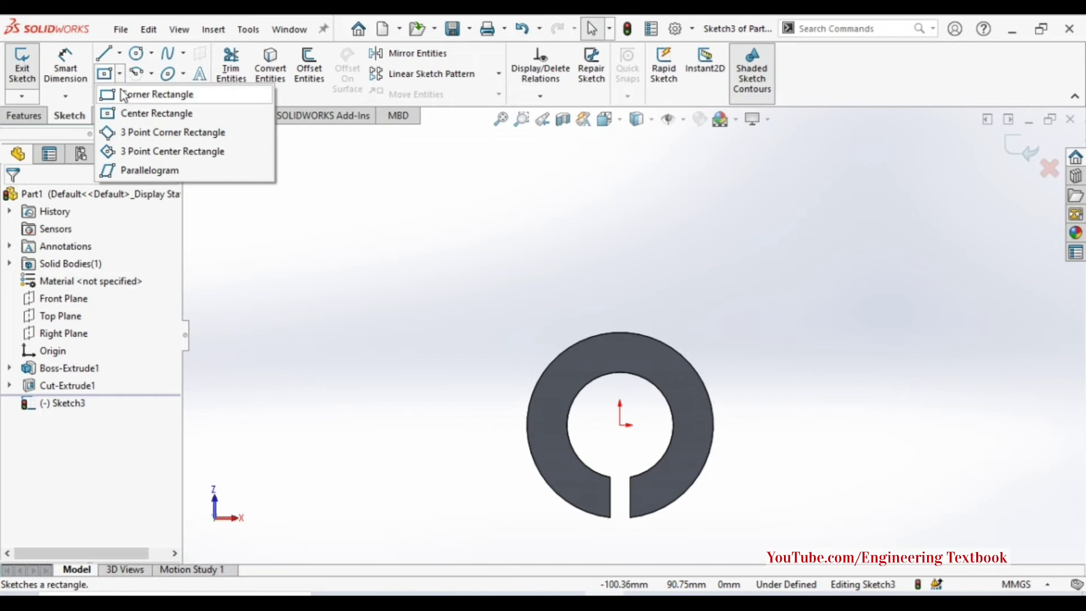
{"action": "left_click", "coordinate": [126, 94]}
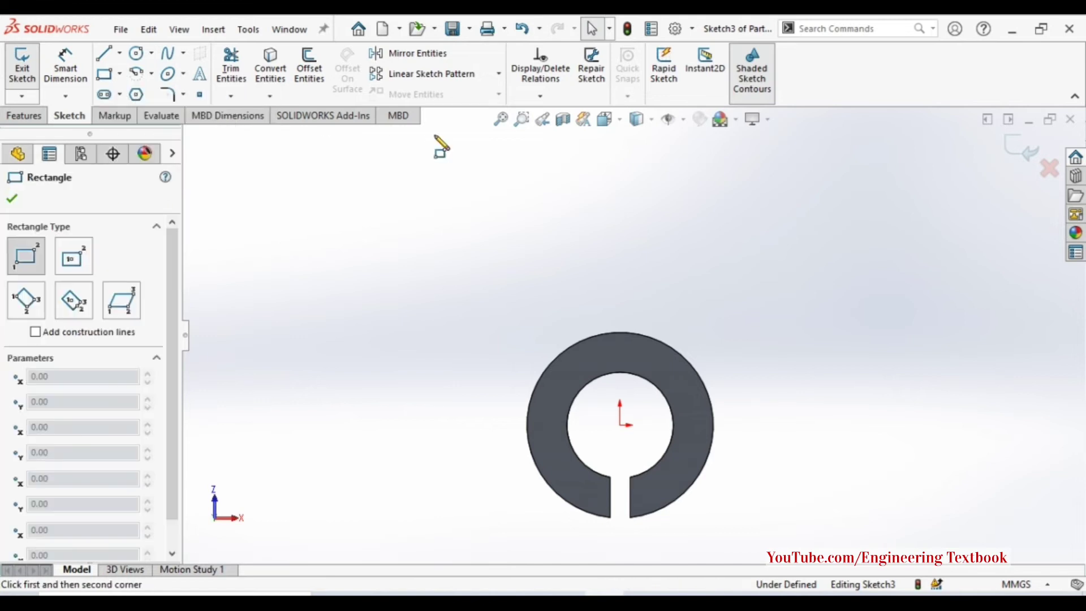
{"action": "left_click", "coordinate": [523, 173]}
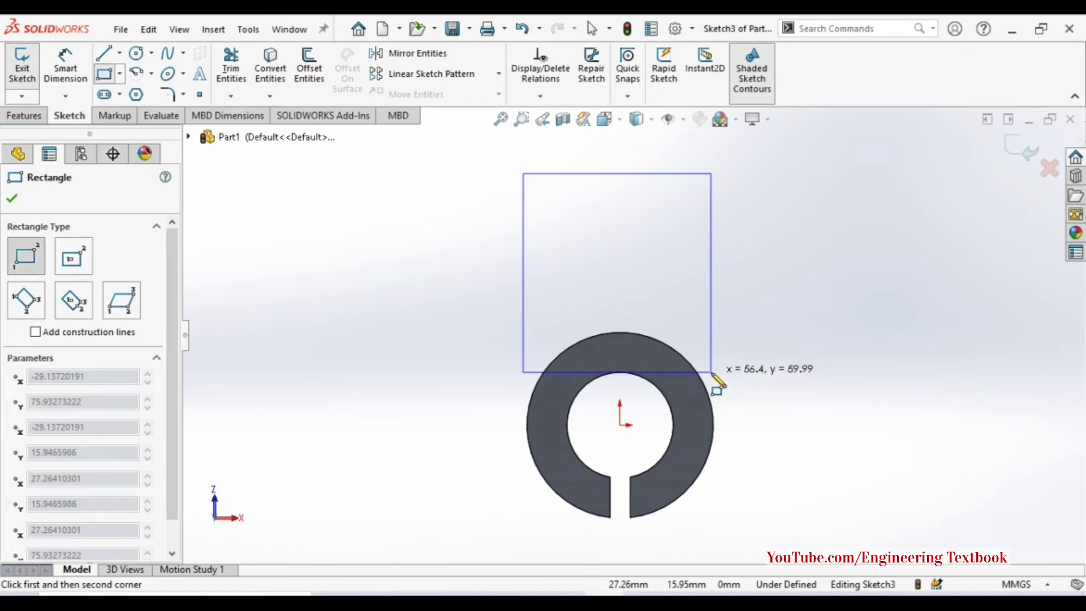
{"action": "left_click", "coordinate": [711, 372]}
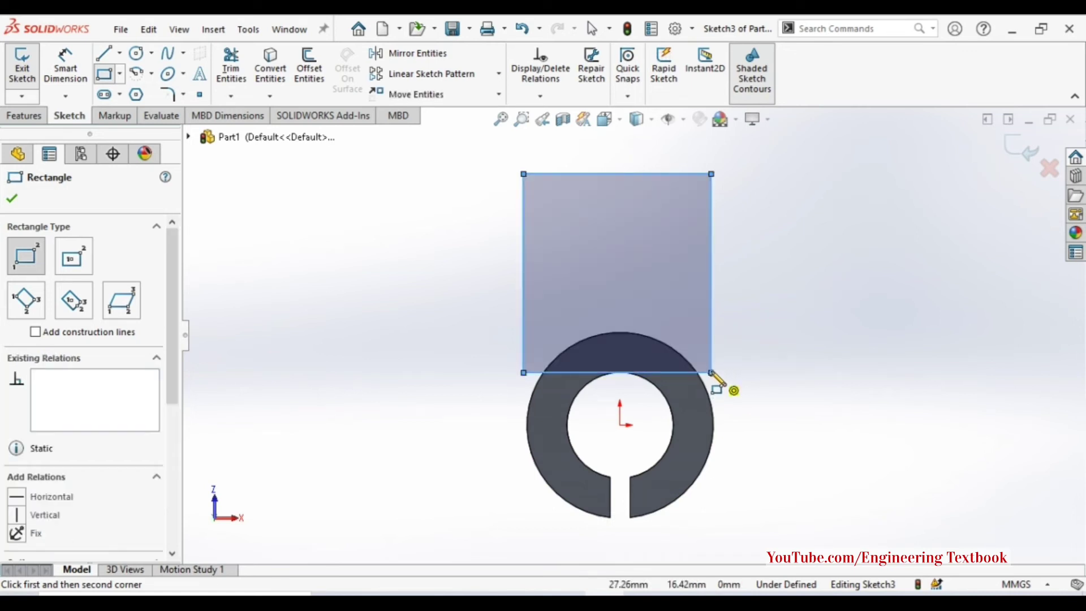
{"action": "key", "text": "Escape"}
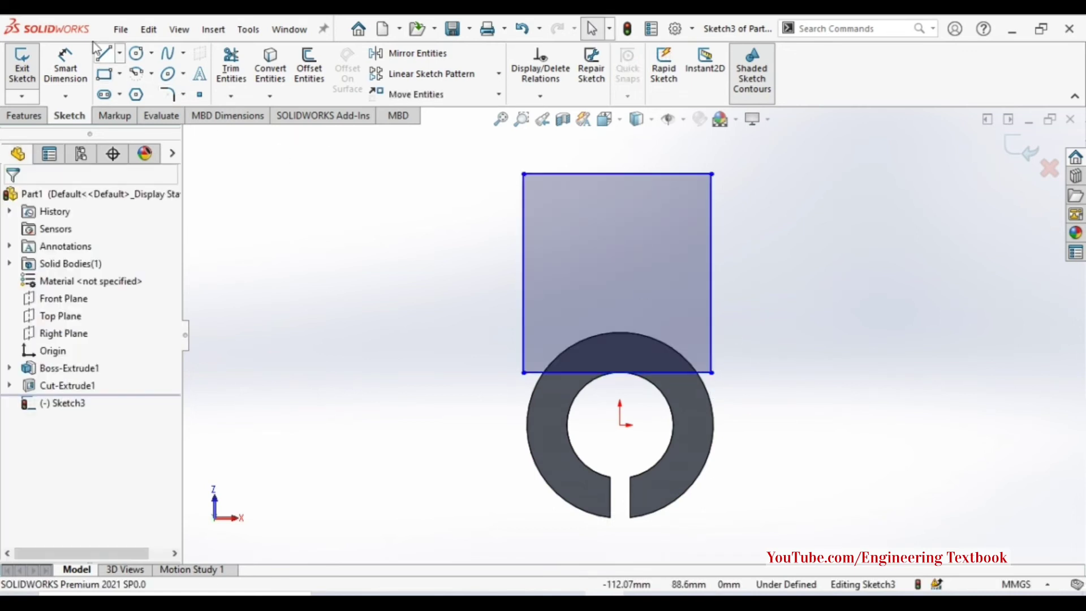
Step: Draw a vertical centerline from the ring's centre, then undo it
{"action": "left_click", "coordinate": [119, 53]}
{"action": "left_click", "coordinate": [143, 89]}
{"action": "left_click", "coordinate": [622, 424]}
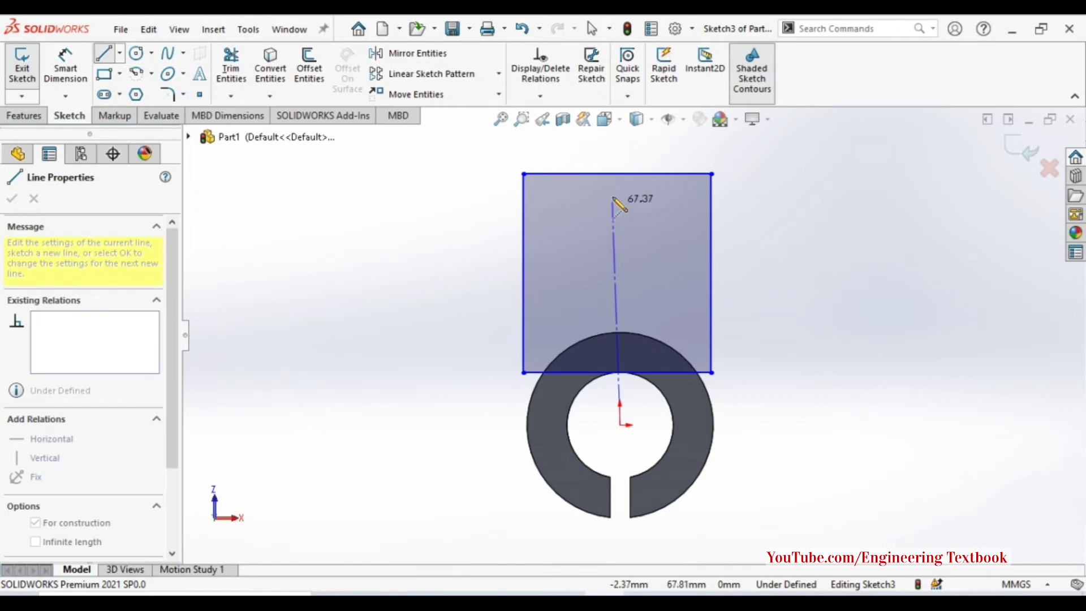
{"action": "left_click", "coordinate": [624, 151]}
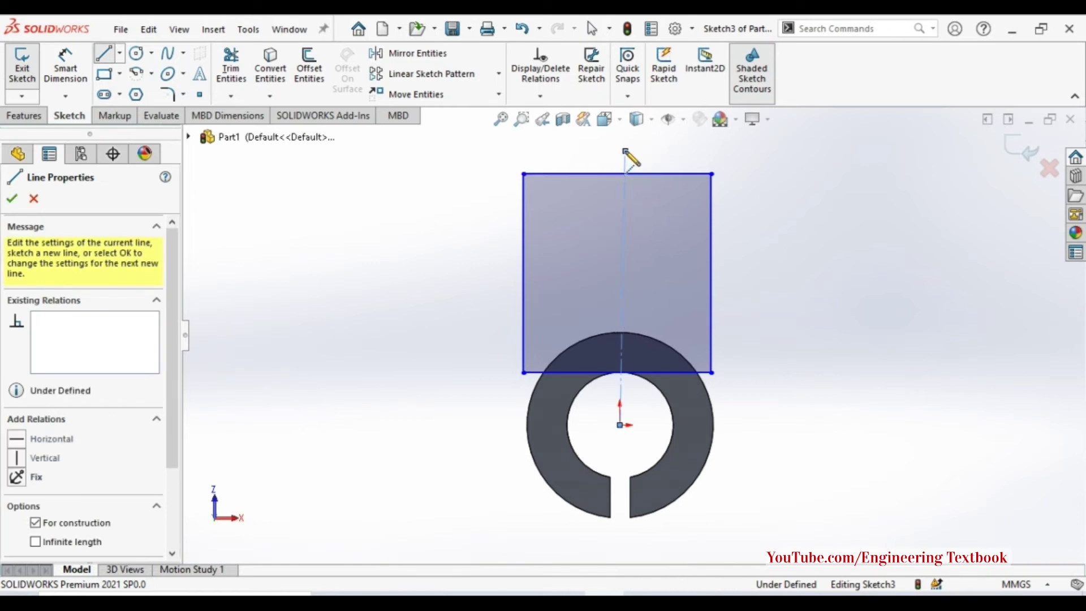
{"action": "key", "text": "ctrl+z"}
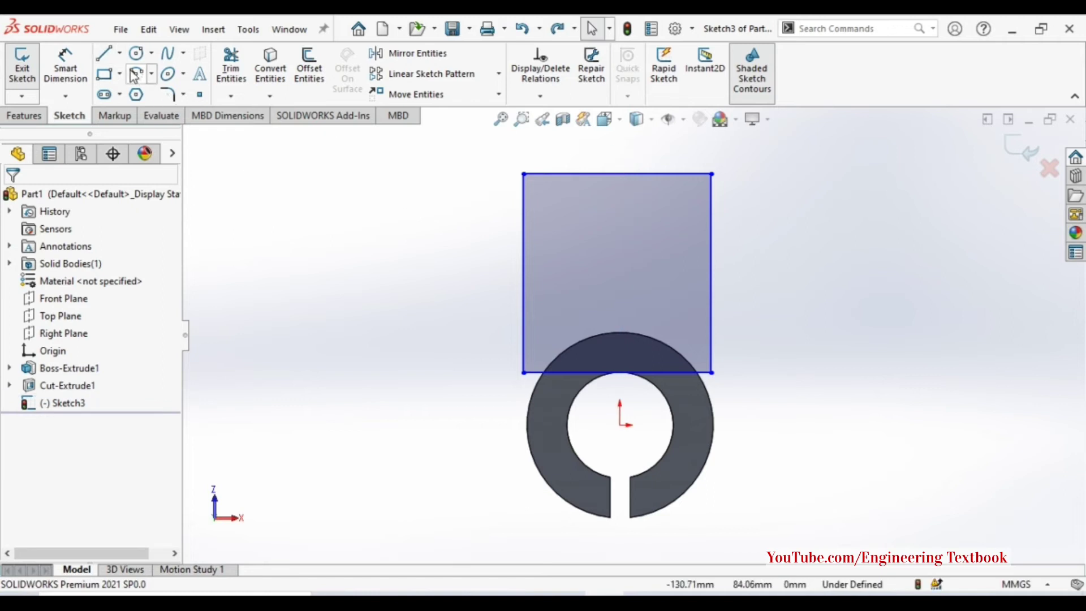
Step: Draw a vertical centerline from the origin through the rectangle, then select both rectangle sides and the centerline
{"action": "left_click", "coordinate": [119, 52]}
{"action": "left_click", "coordinate": [146, 89]}
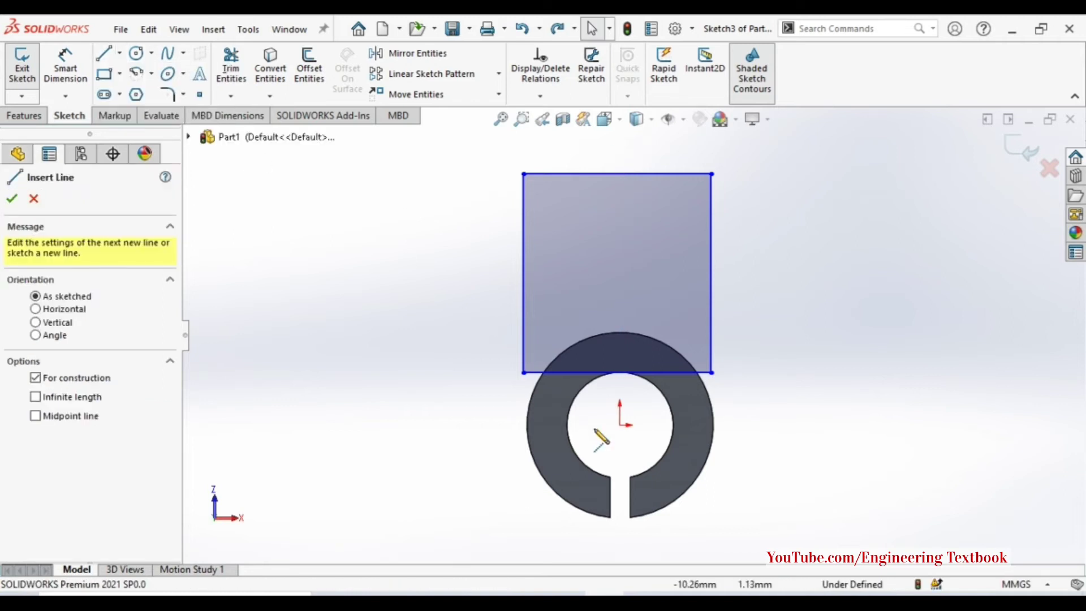
{"action": "left_click", "coordinate": [621, 424]}
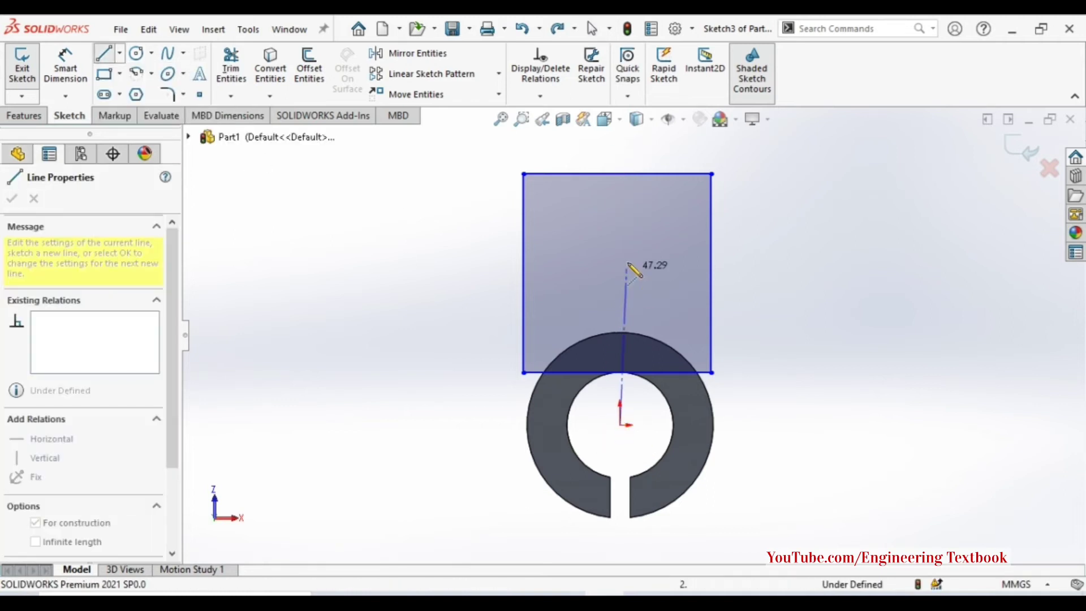
{"action": "left_click", "coordinate": [620, 145]}
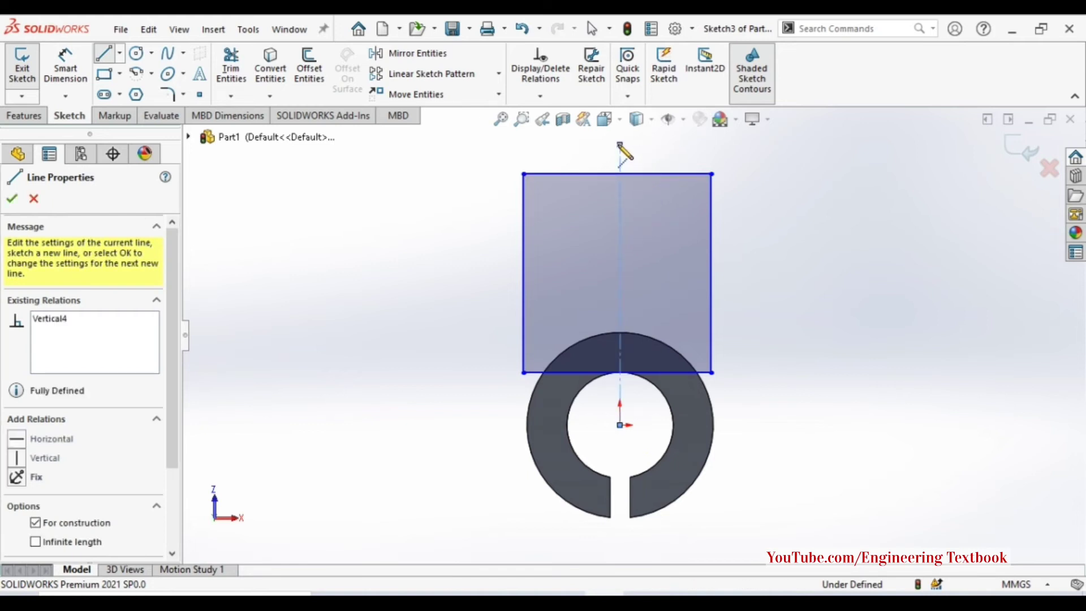
{"action": "key", "text": "Escape"}
{"action": "key", "text": "Escape"}
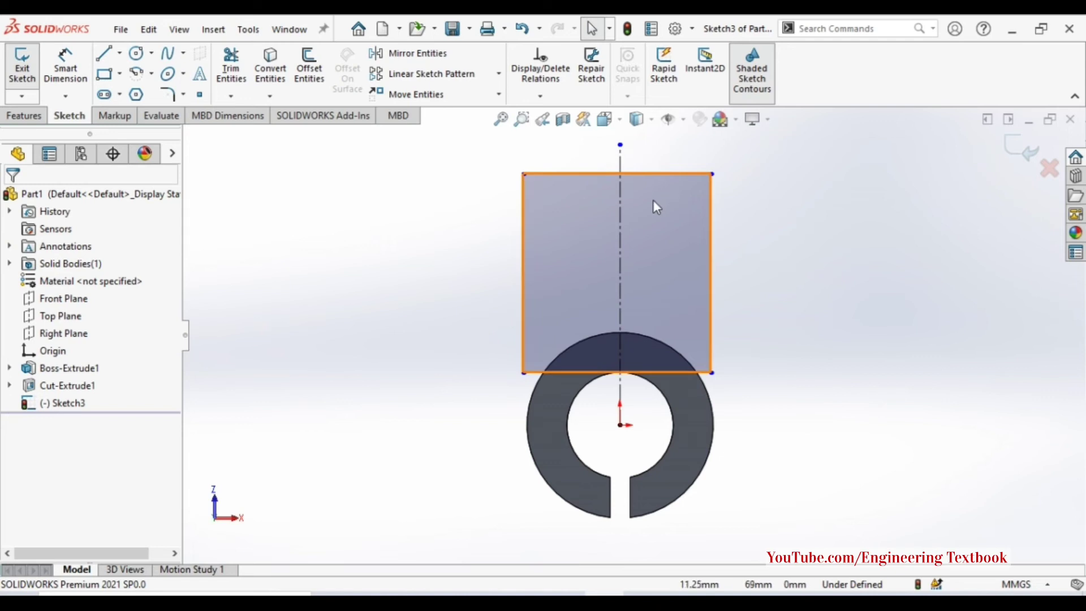
{"action": "left_click", "coordinate": [524, 263]}
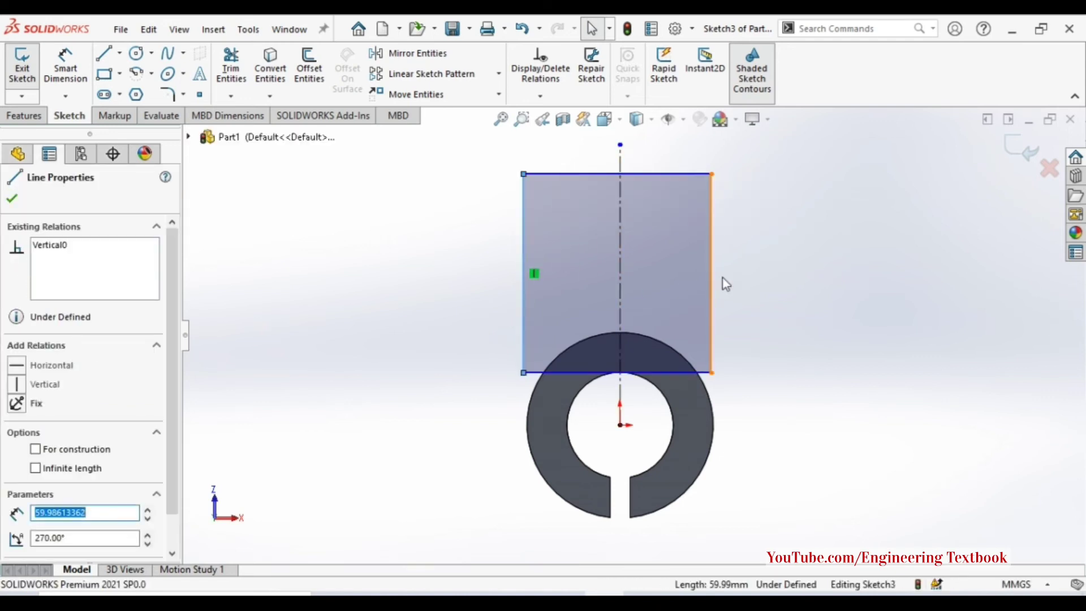
{"action": "left_click", "coordinate": [712, 295], "text": "ctrl"}
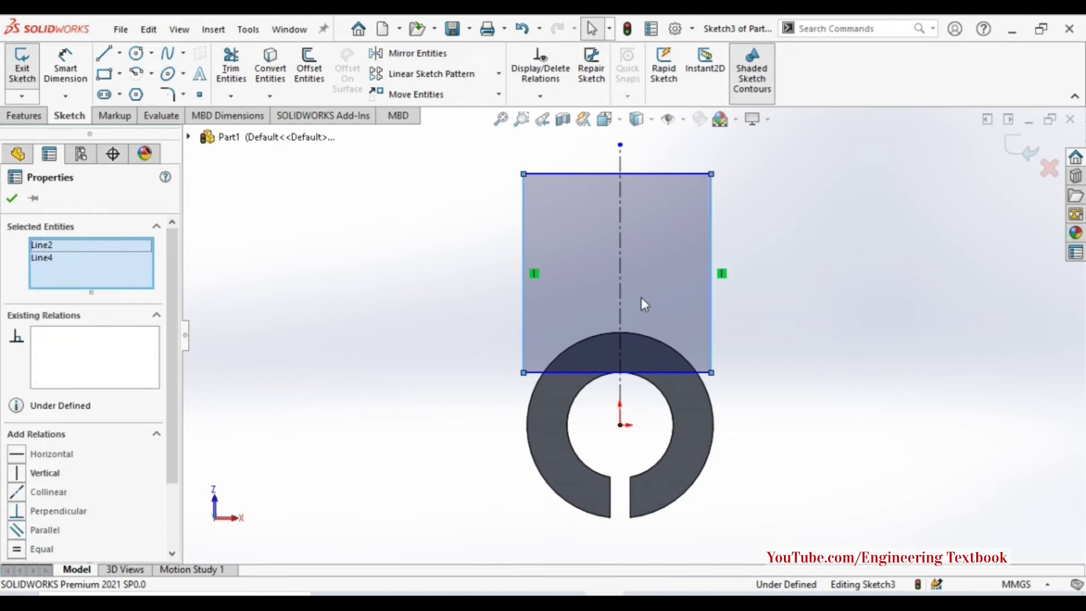
{"action": "left_click", "coordinate": [620, 301], "text": "ctrl"}
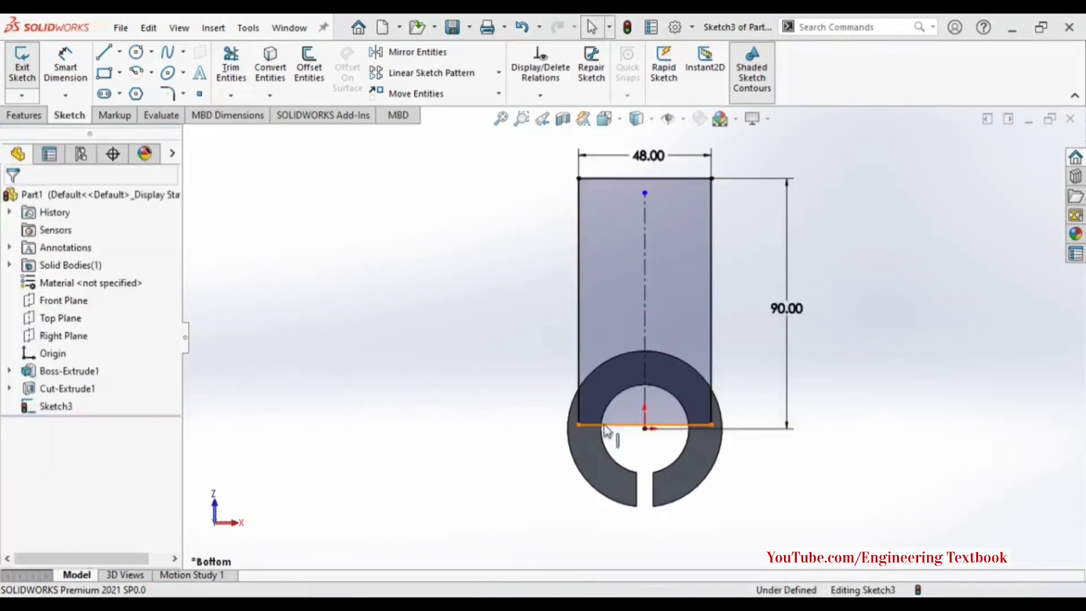
Step: Drag the rectangle's bottom edge down level with the ring's centre
{"action": "left_click", "coordinate": [611, 410]}
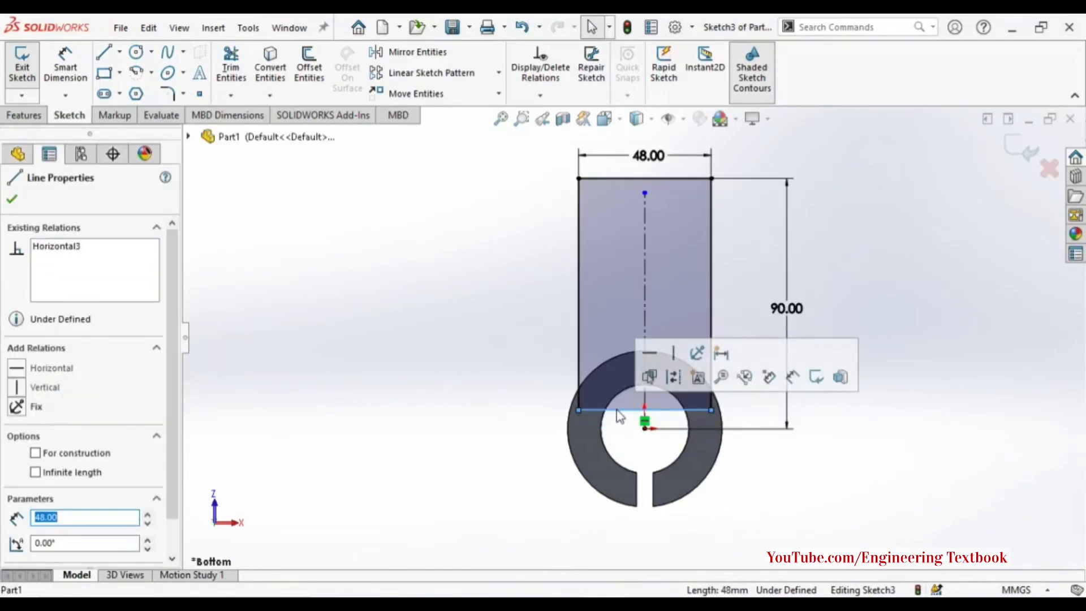
{"action": "left_click_drag", "start_coordinate": [618, 428], "coordinate": [615, 432]}
{"action": "left_click", "coordinate": [396, 389]}
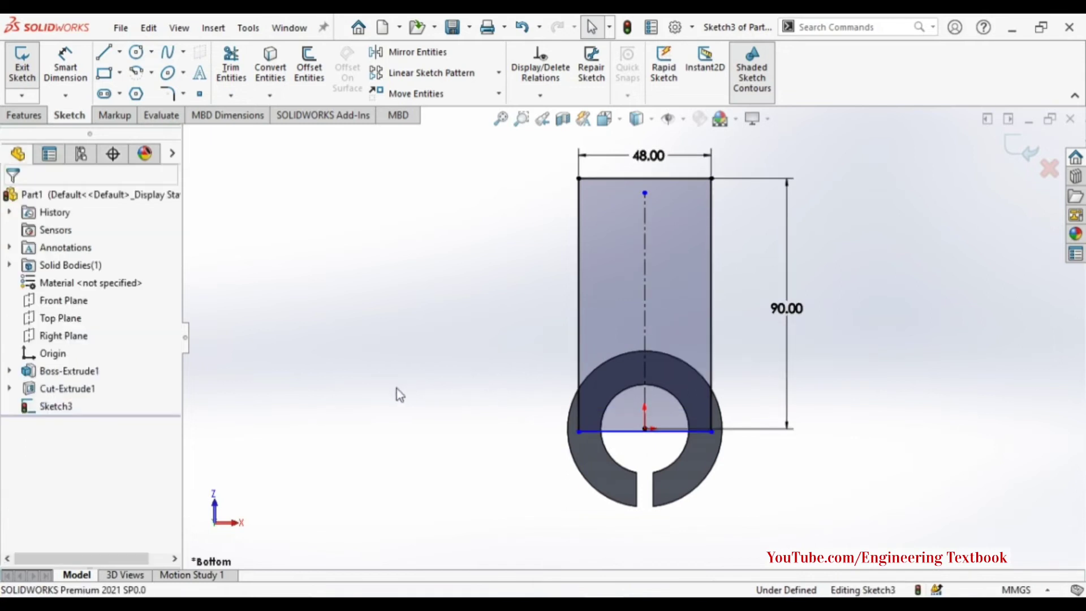
Step: Convert the ring's 28 mm-radius outer circular edge into Sketch3 geometry
{"action": "left_click", "coordinate": [261, 62]}
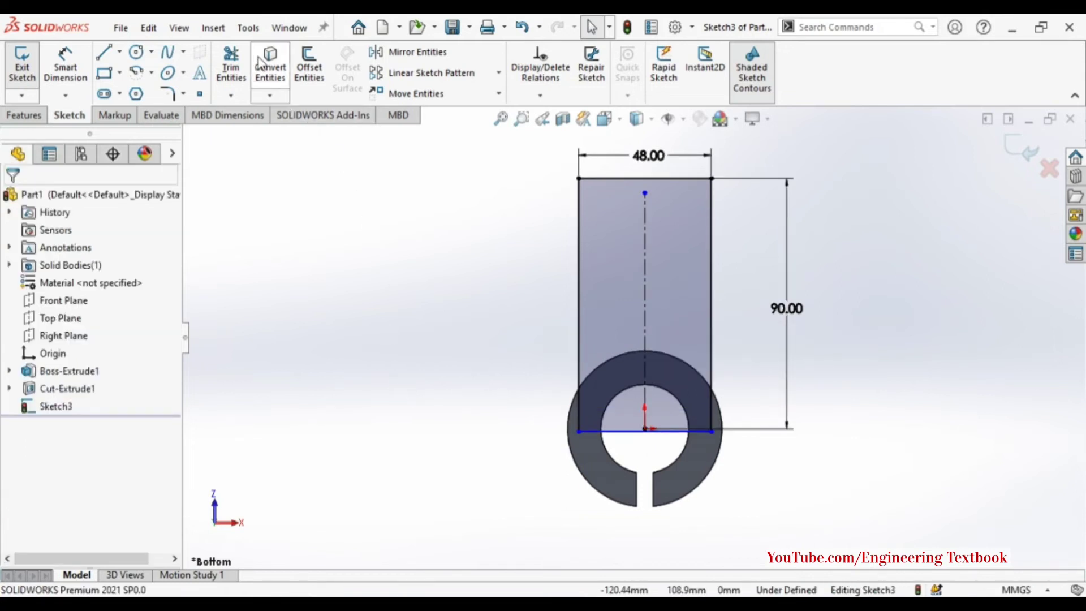
{"action": "left_click", "coordinate": [604, 502]}
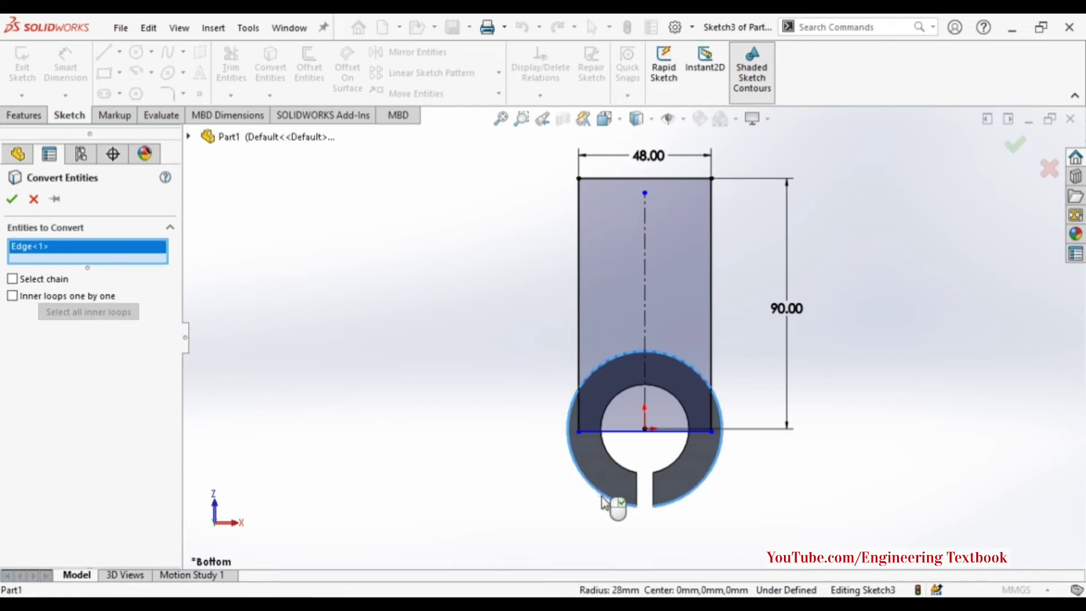
{"action": "left_click", "coordinate": [11, 199]}
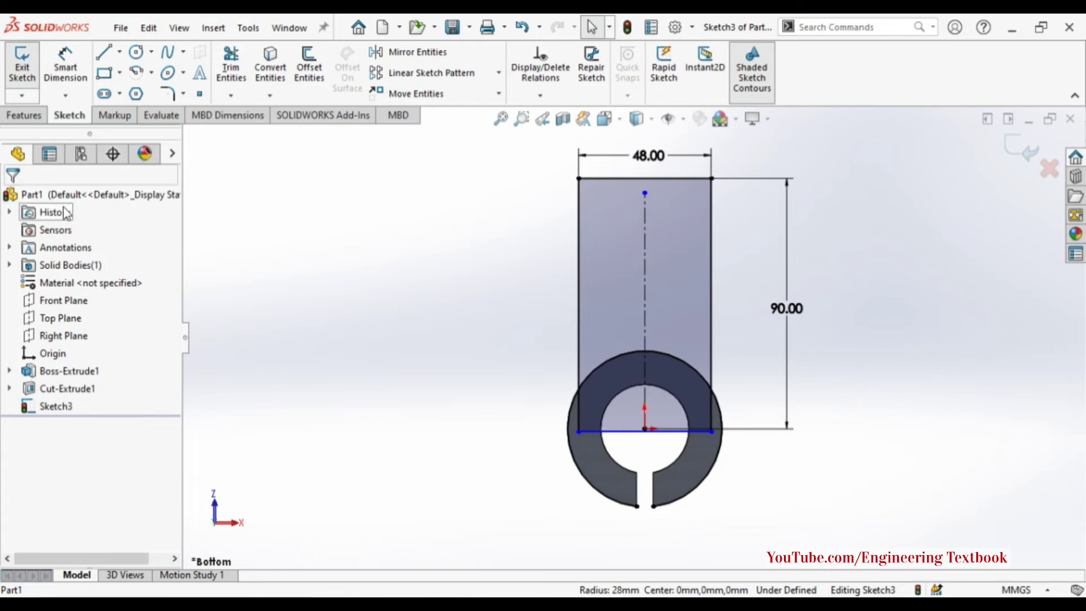
Step: Power-trim the rectangle's bottom line inside the ring so the tab joins the circle
{"action": "left_click", "coordinate": [230, 65]}
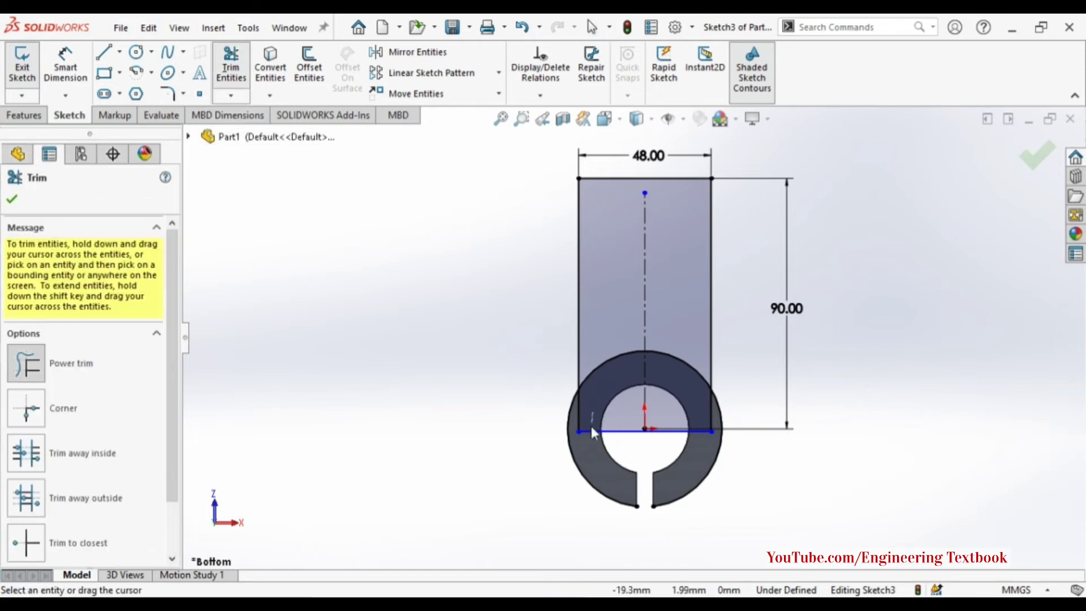
{"action": "left_click_drag", "start_coordinate": [592, 426], "coordinate": [575, 416]}
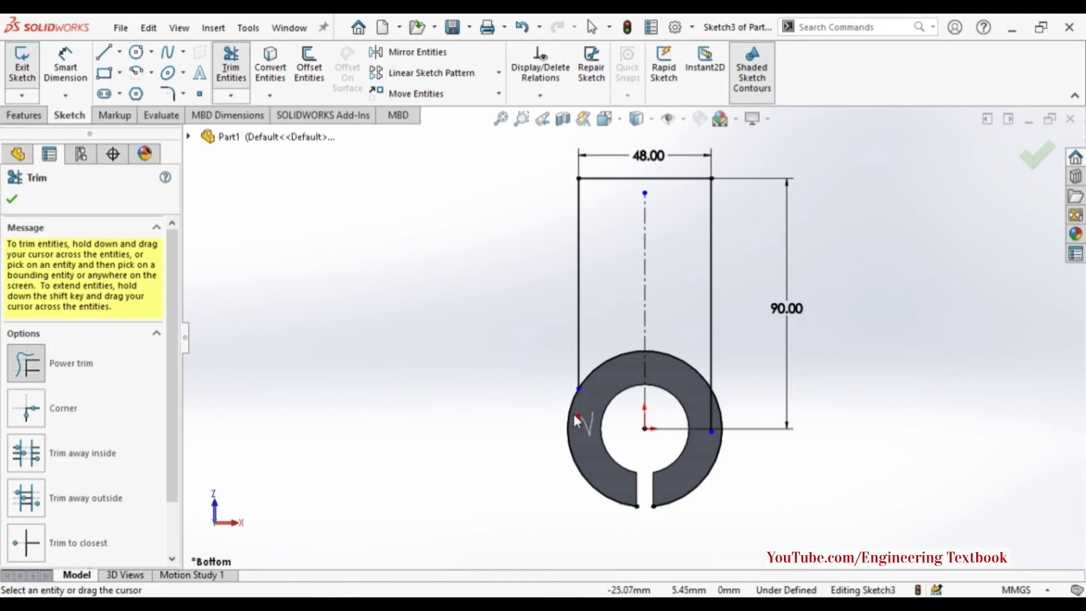